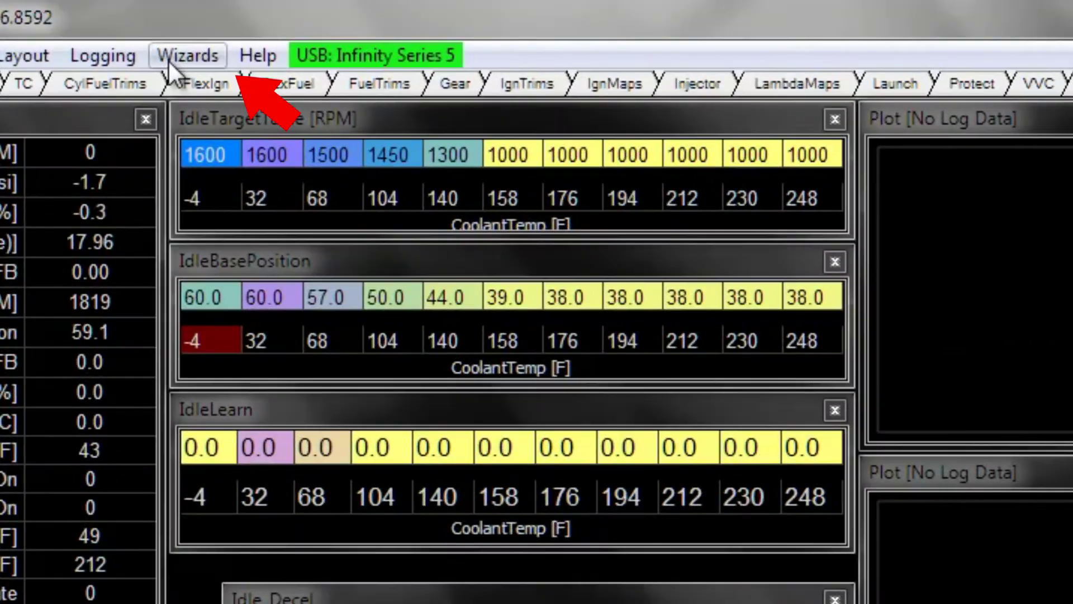
Step: Launch the Setup Wizard, expand Advanced Setup and go to its Idle page
left_click(168, 59)
mouse_move(199, 90)
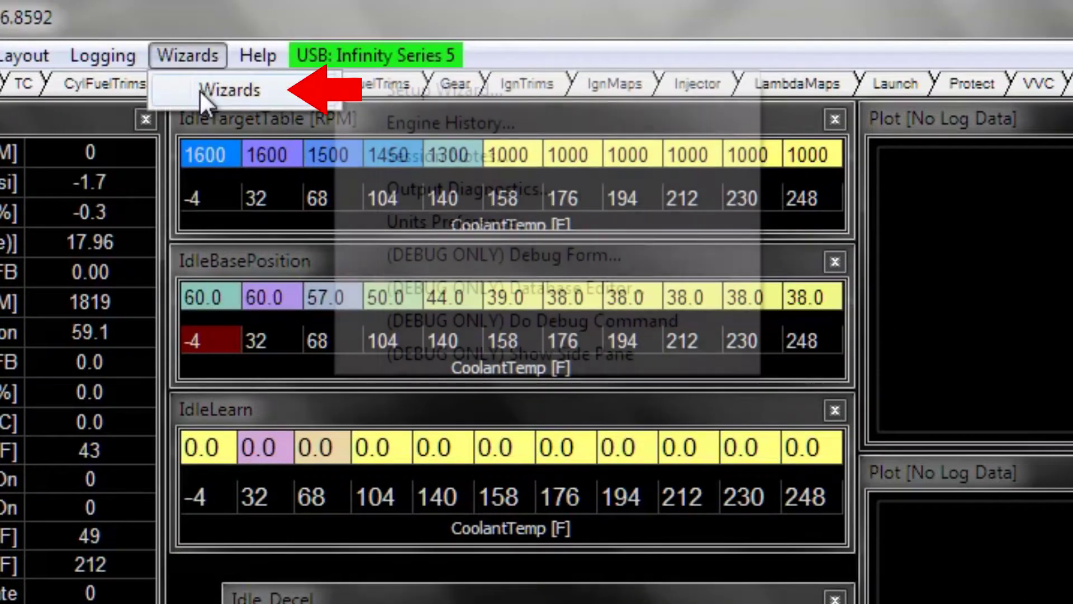
left_click(401, 87)
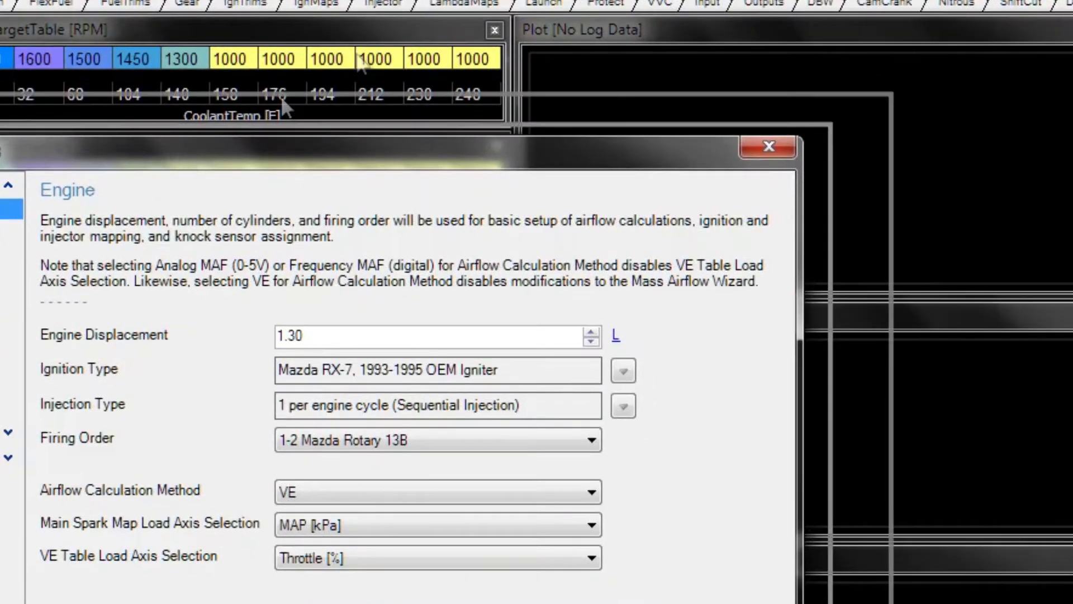
left_click_drag(176, 146, 387, 38)
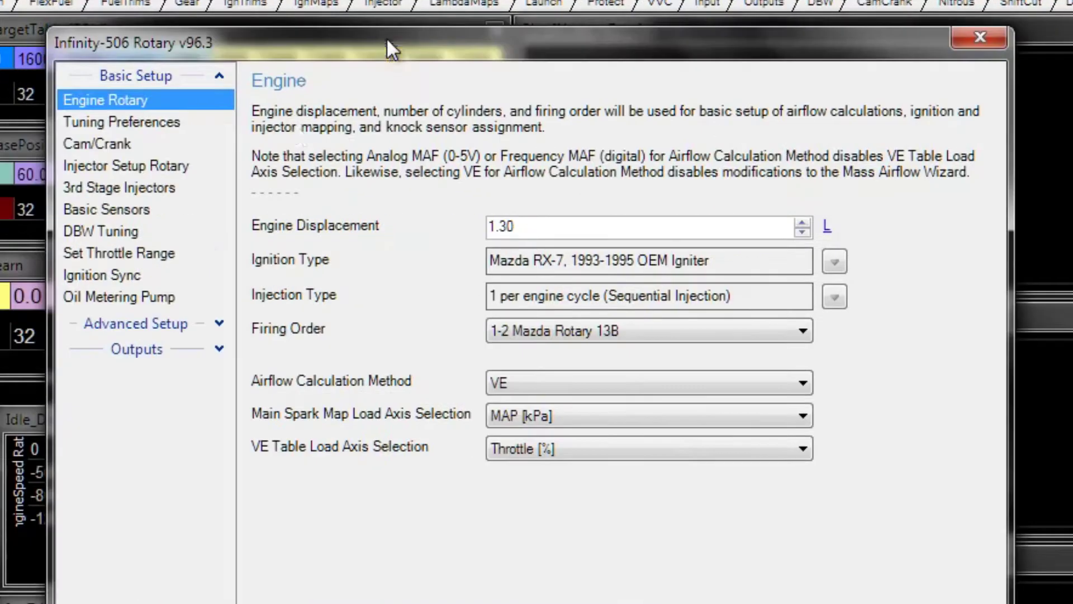
left_click(219, 323)
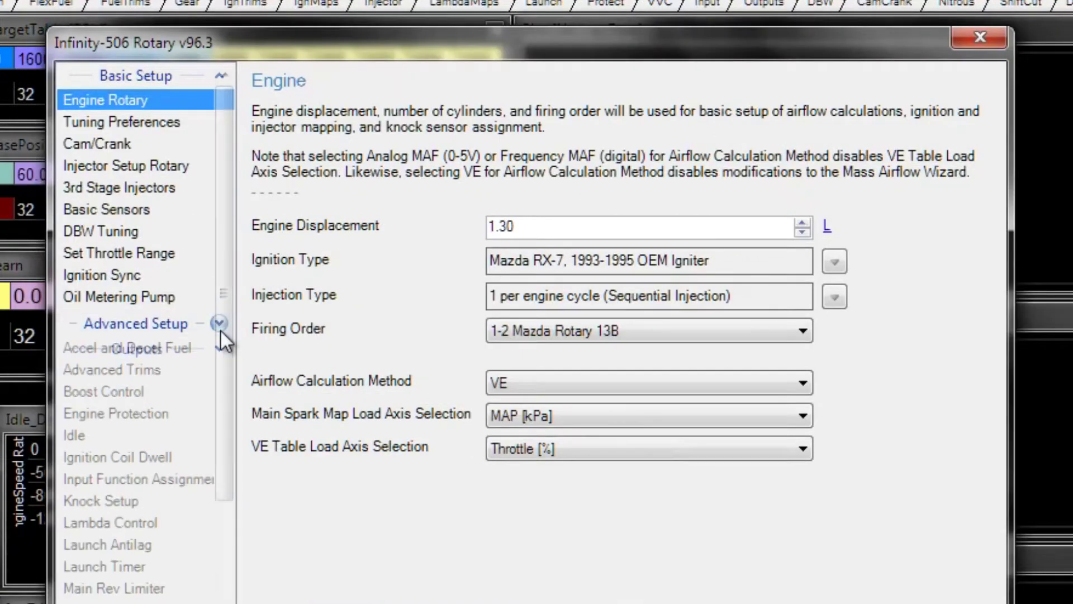
left_click(123, 441)
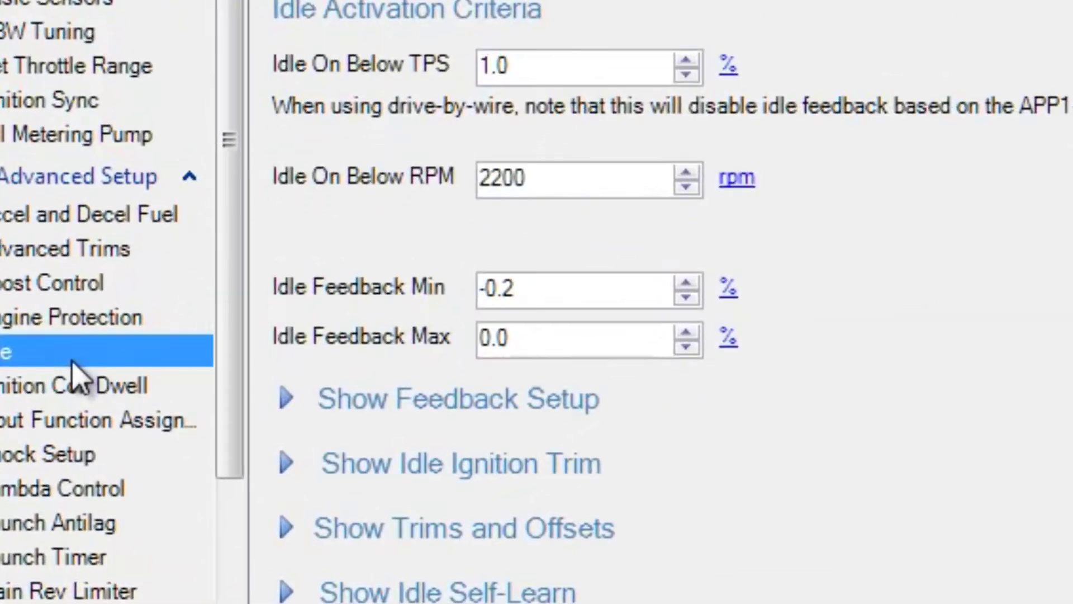
Step: On the Idle page, step Idle Feedback Min to -0.1 and Idle Feedback Max to 0.1
left_click(516, 292)
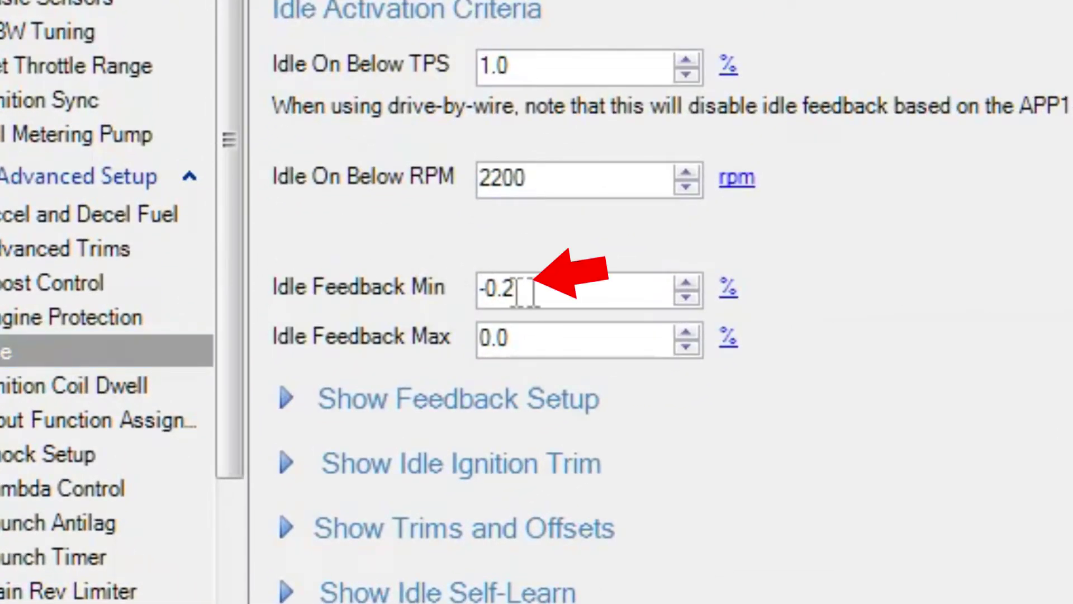
double_click(517, 292)
key("Down")
key("Up")
key("Up")
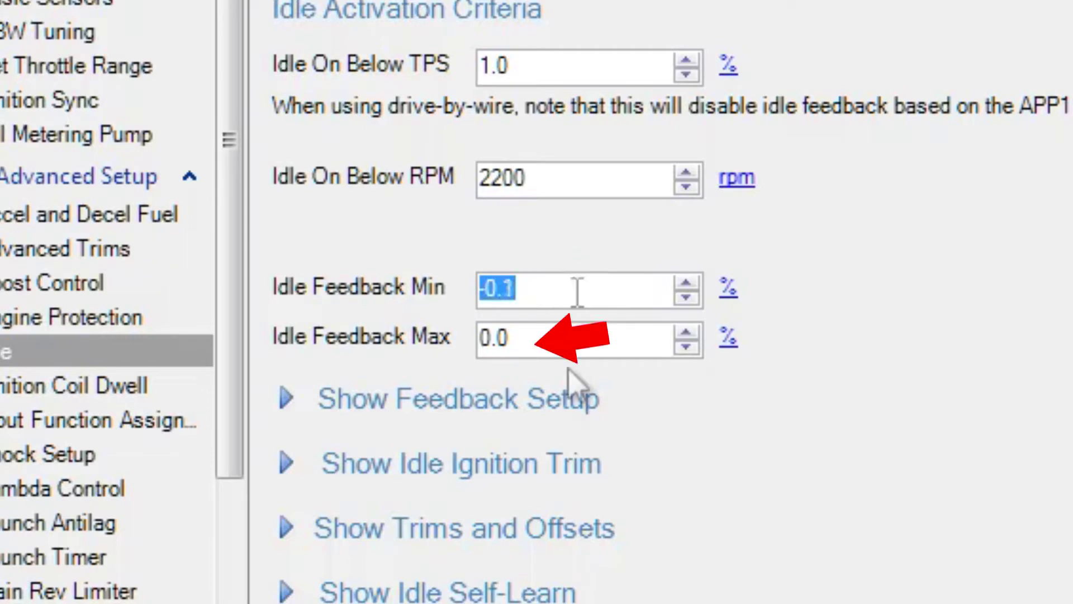
left_click(559, 338)
key("Up")
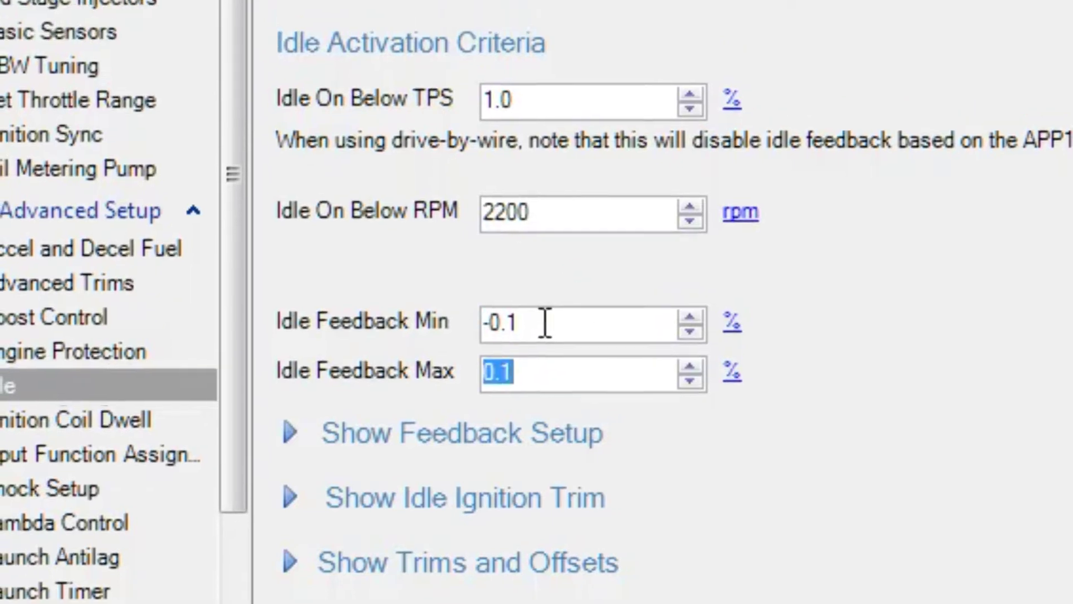
left_click(545, 324)
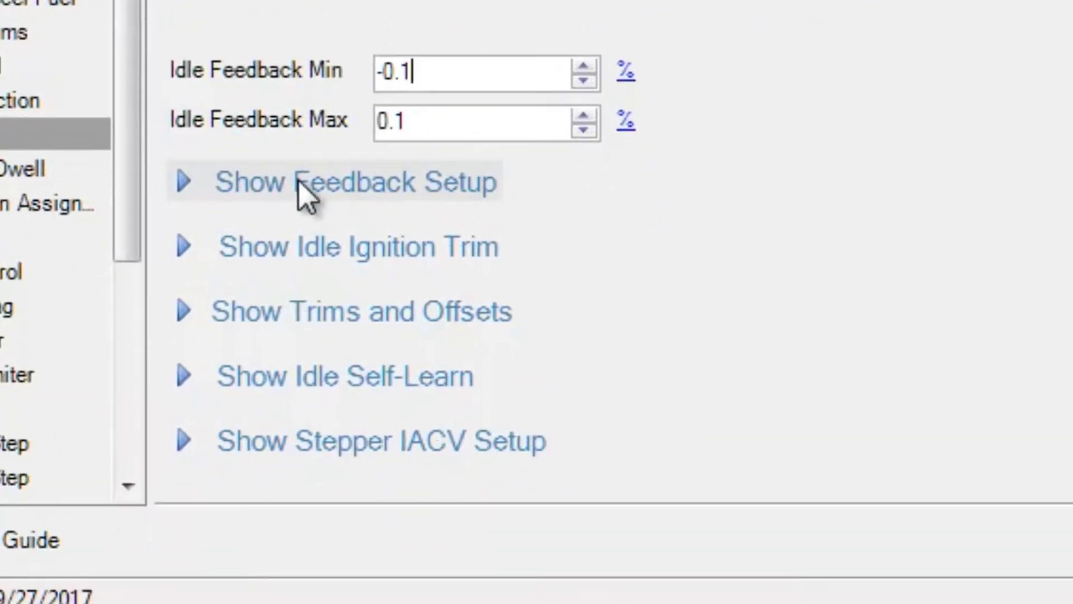
Step: Show the feedback setup, keep Coolant Temp [C] as base position input, and scroll to the disable settings
left_click(403, 523)
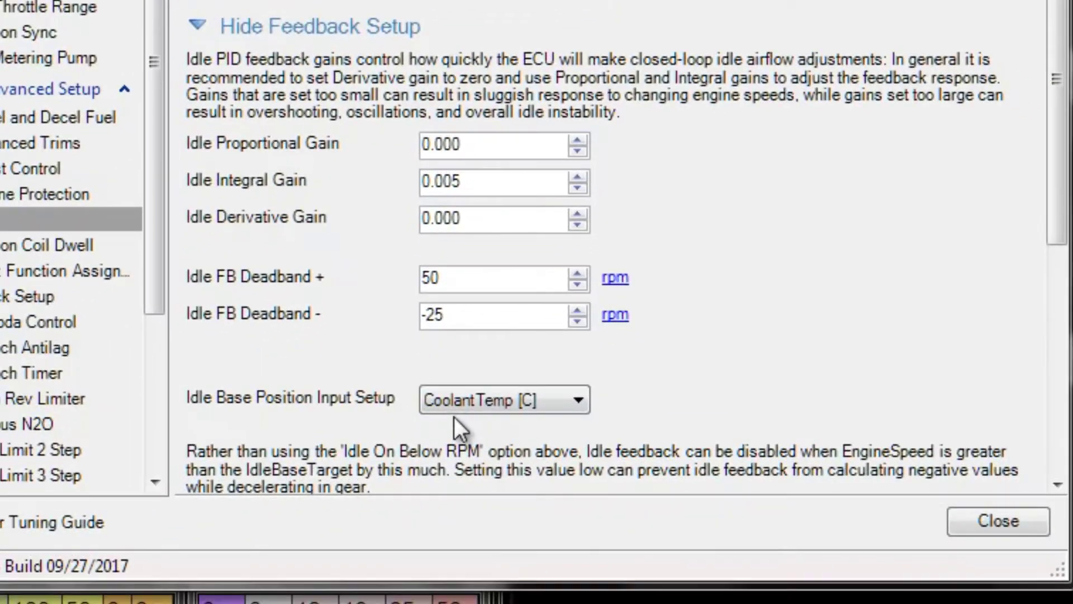
left_click(480, 404)
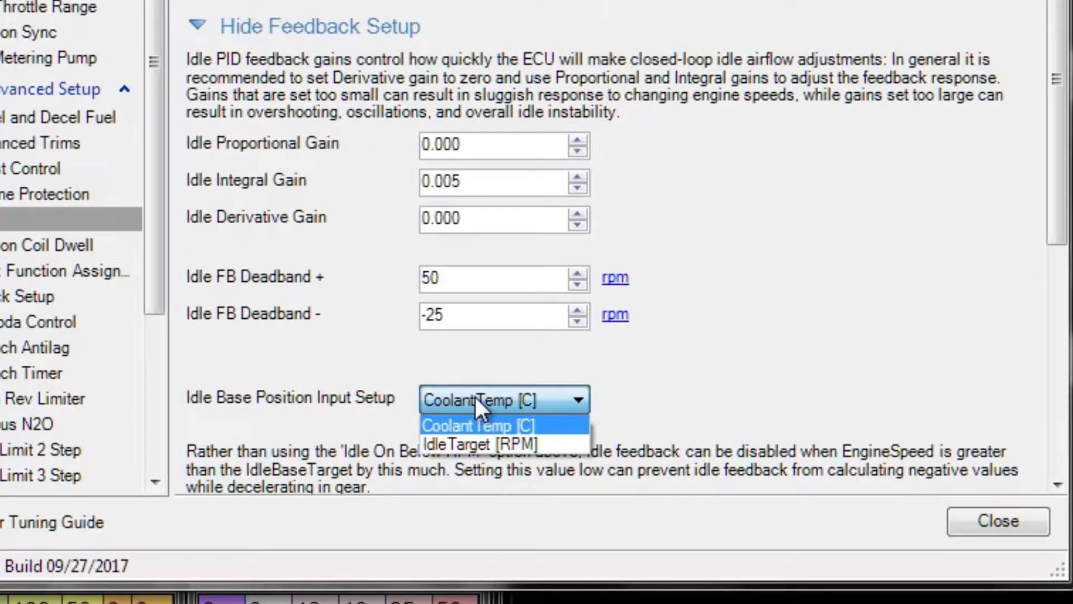
left_click(476, 396)
scroll(1058, 137, "down", 3)
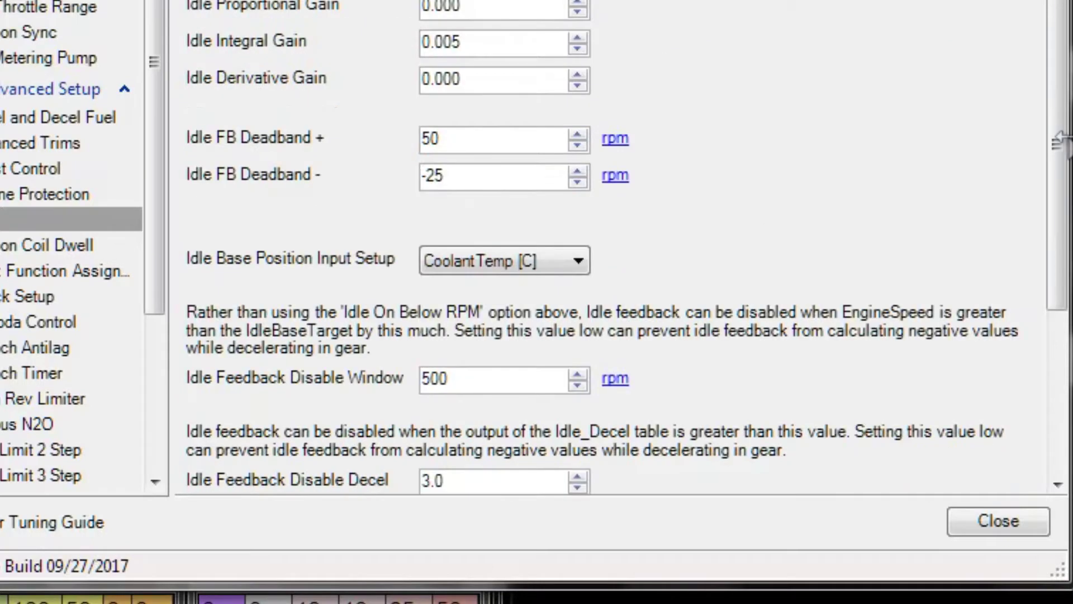
left_click_drag(1060, 137, 1063, 268)
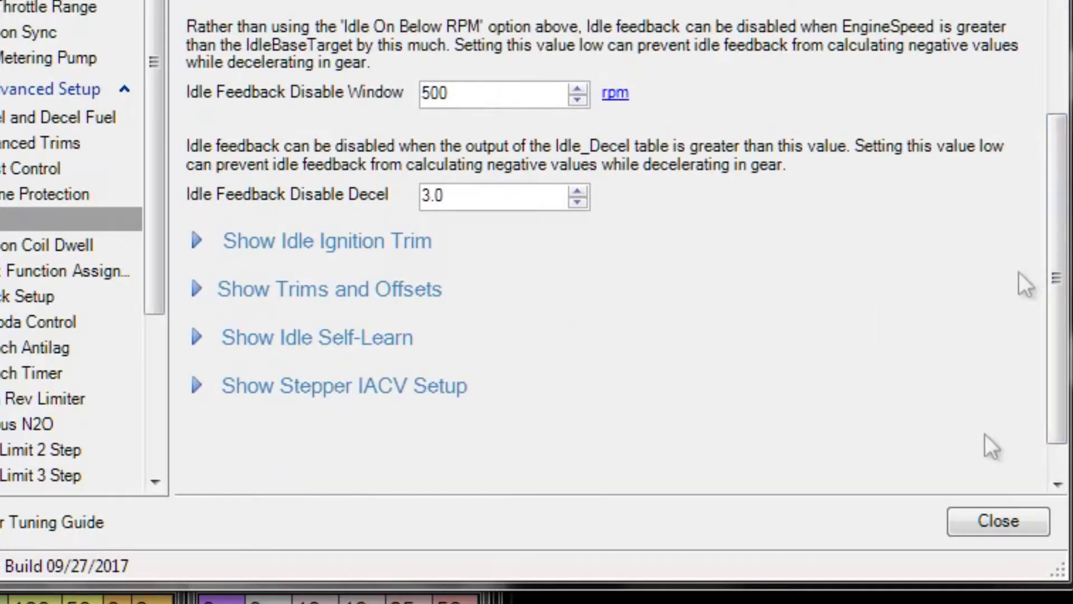
Step: Close the setup wizard and select the second 60.0 cell in IdleBasePosition
left_click(1001, 514)
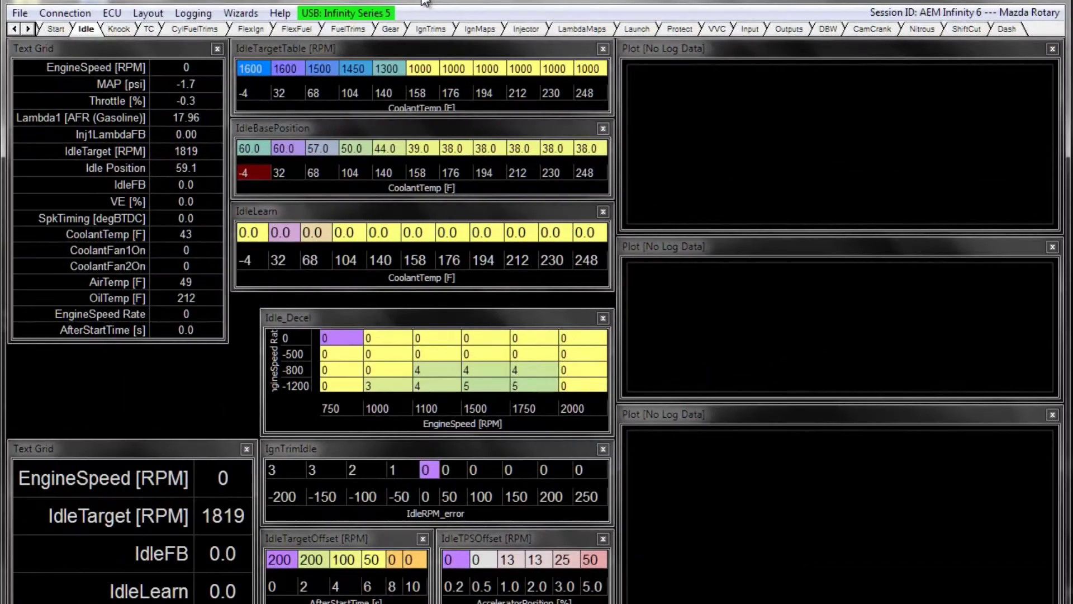
left_click(259, 150)
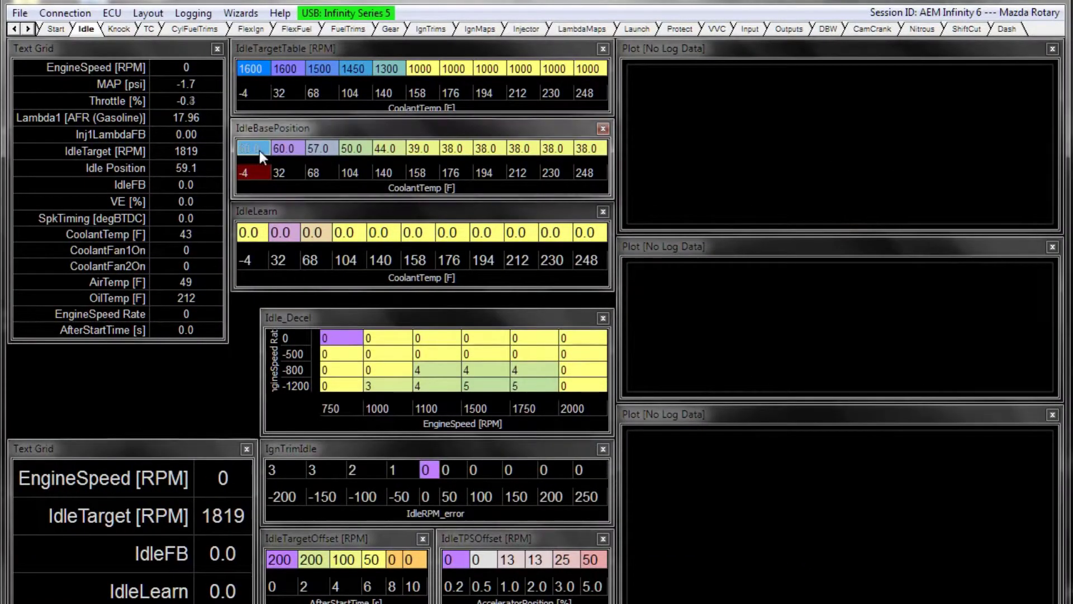
left_click(280, 153)
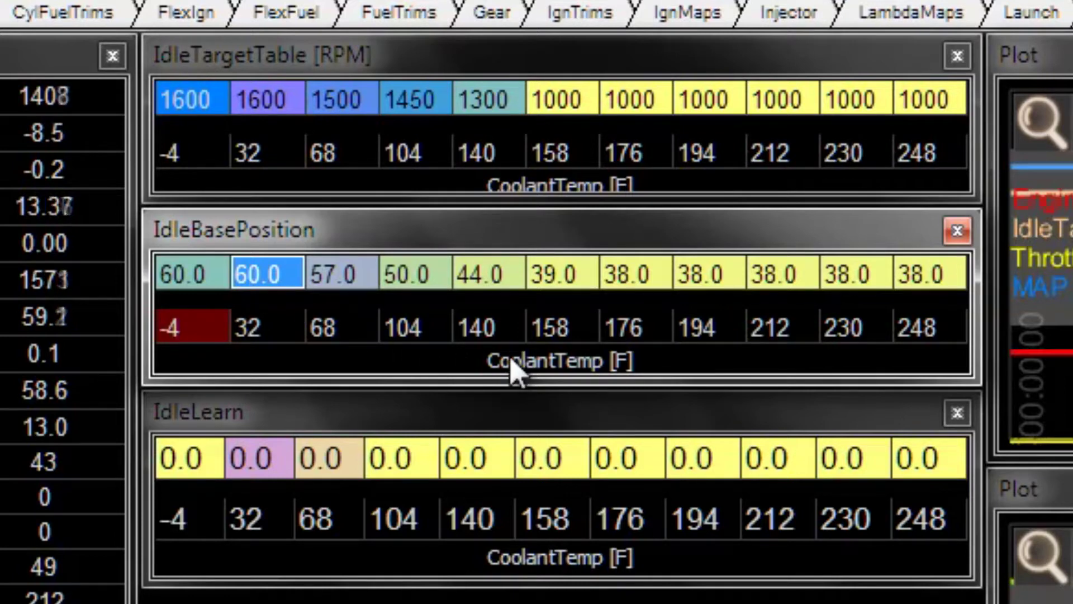
Step: Compare the 32 and 68 coolant breakpoints against the second 60.0 base position cell
left_click(272, 330)
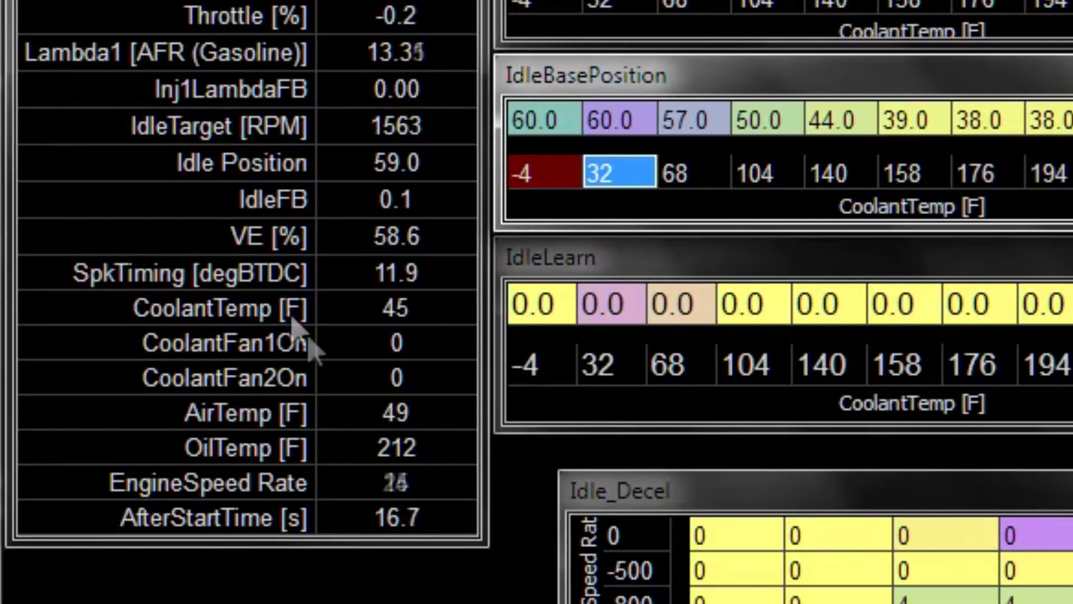
left_click(675, 177)
left_click(627, 174)
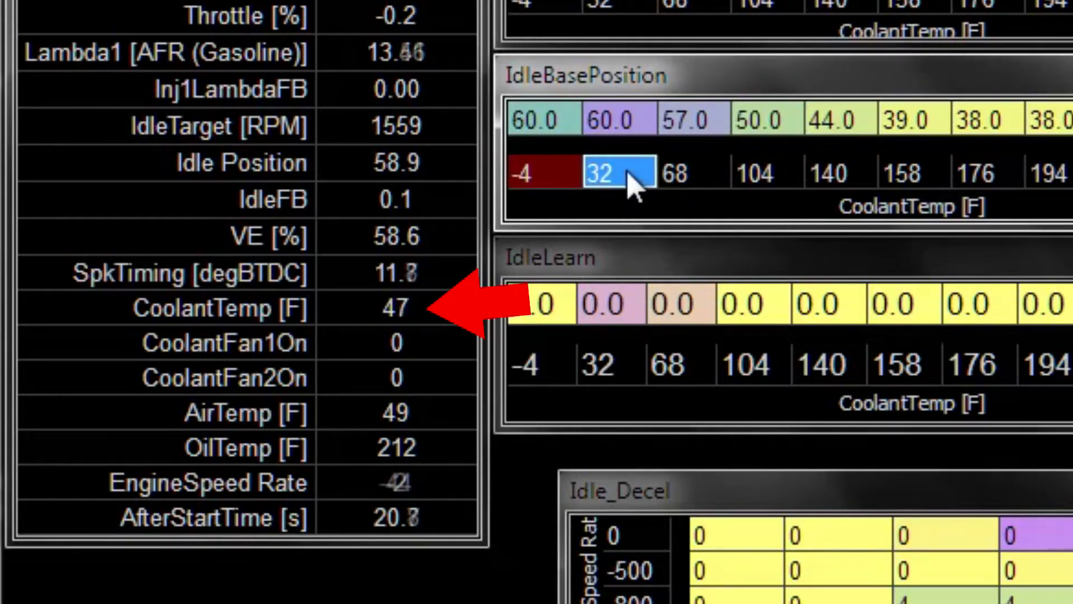
left_click(693, 170)
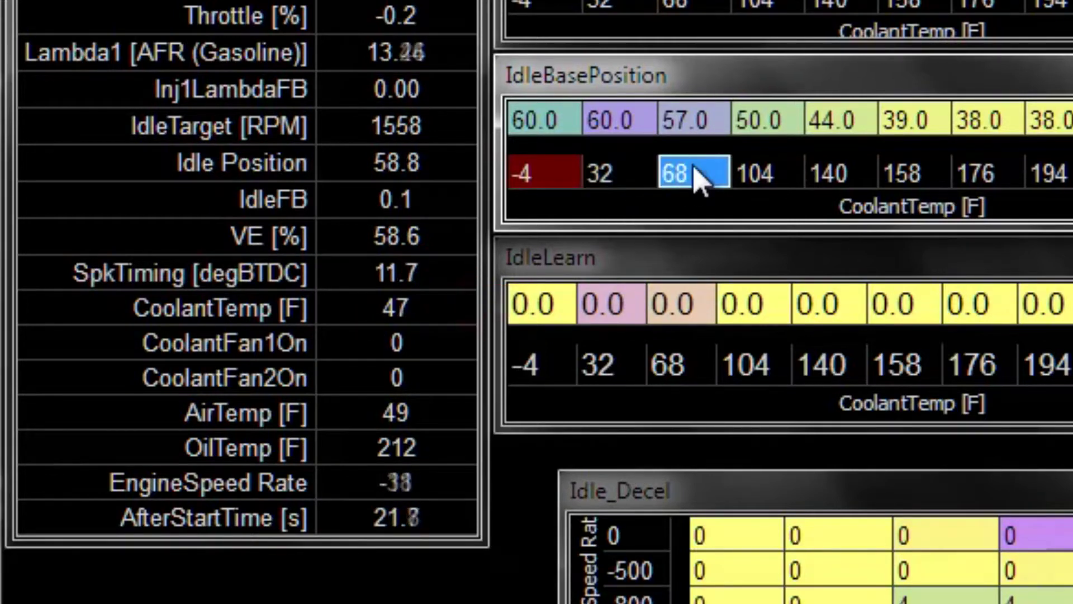
left_click(638, 128)
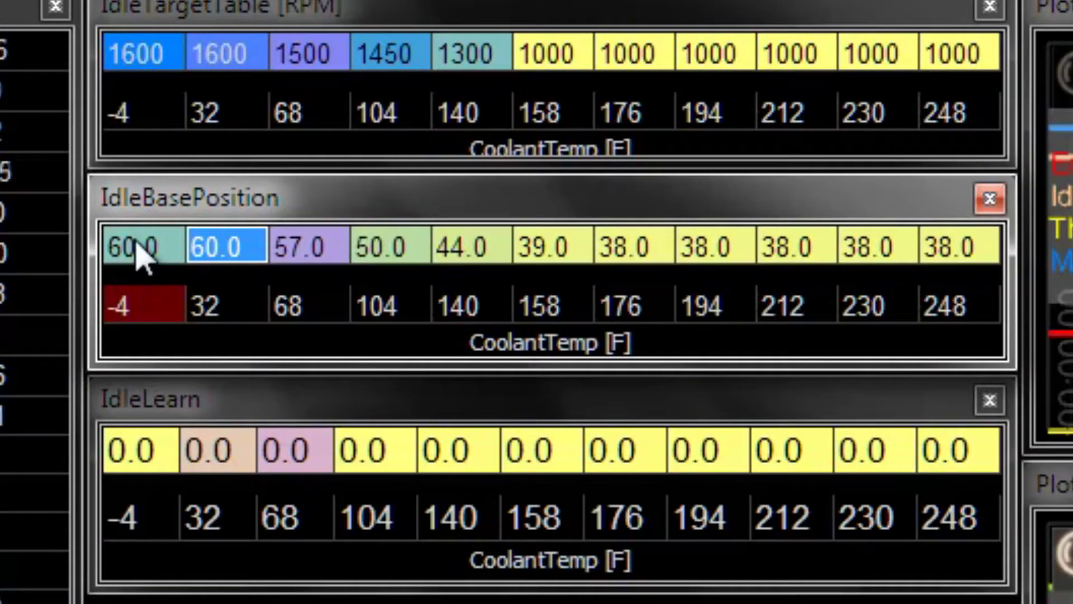
Step: Raise the first three IdleBasePosition cells by 2 to 62.0, 62.0 and 59.0
left_click(136, 246)
key("shift+Right")
key("shift+Right")
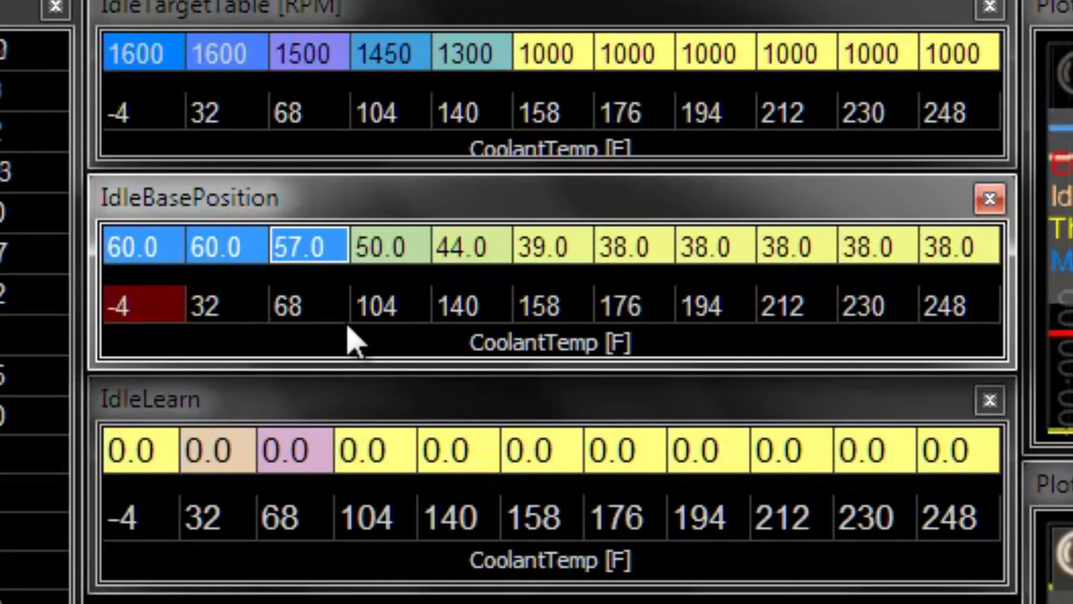
key("plus")
key("plus")
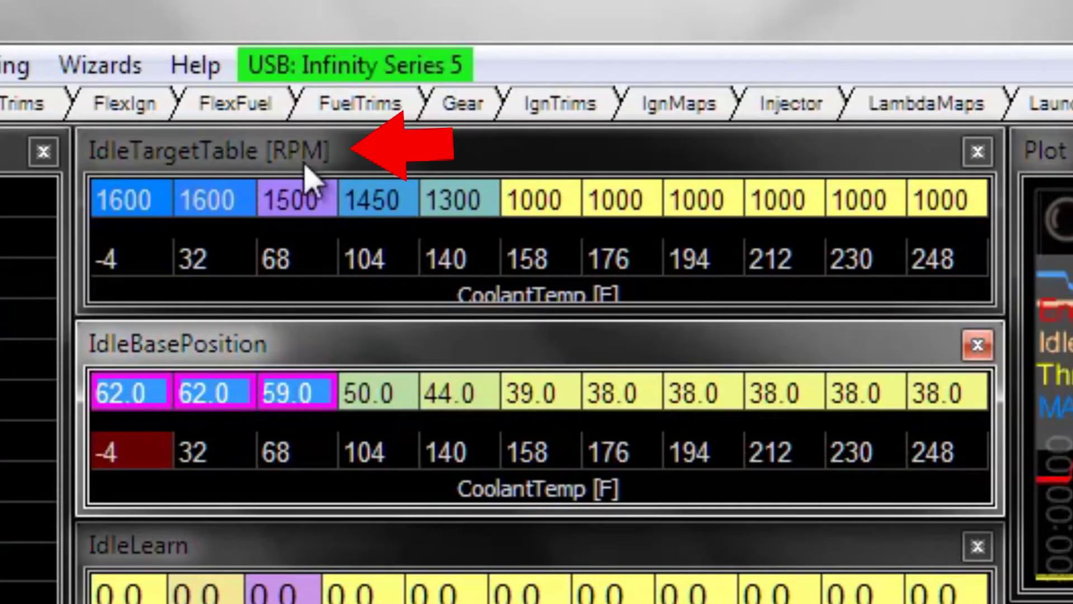
Step: Review the IdleTargetTable's 1600, 1600 and 1500 rpm target cells
left_click(303, 159)
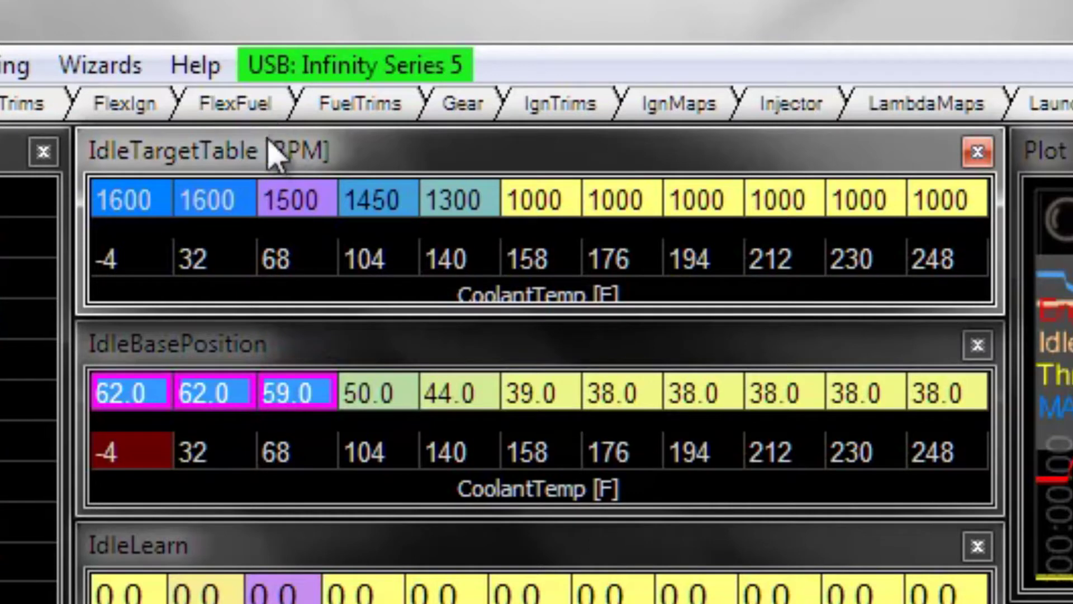
left_click(218, 206)
left_click(156, 213)
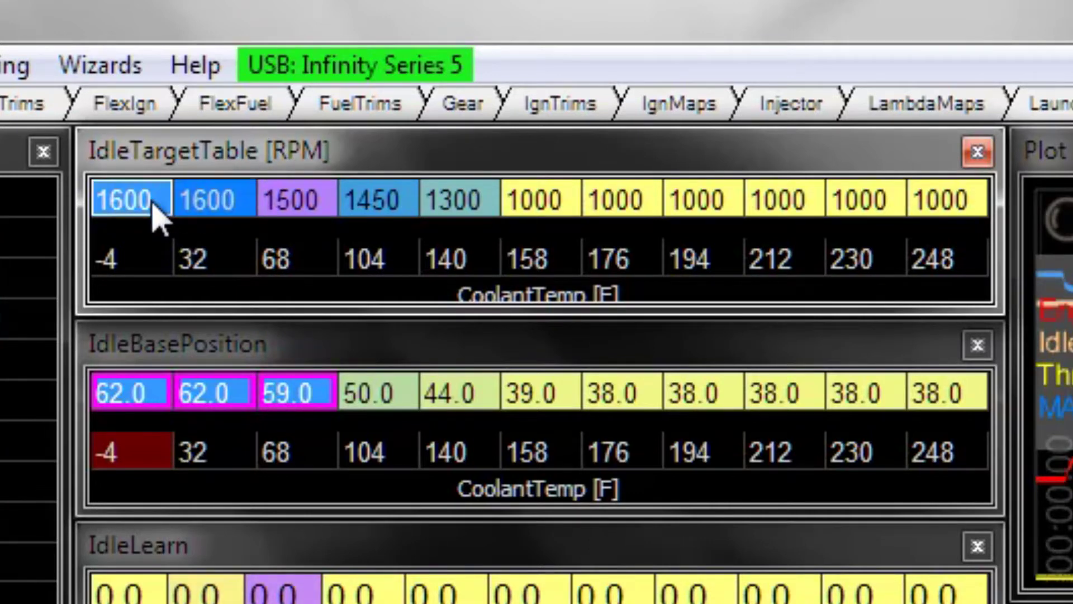
left_click(306, 216)
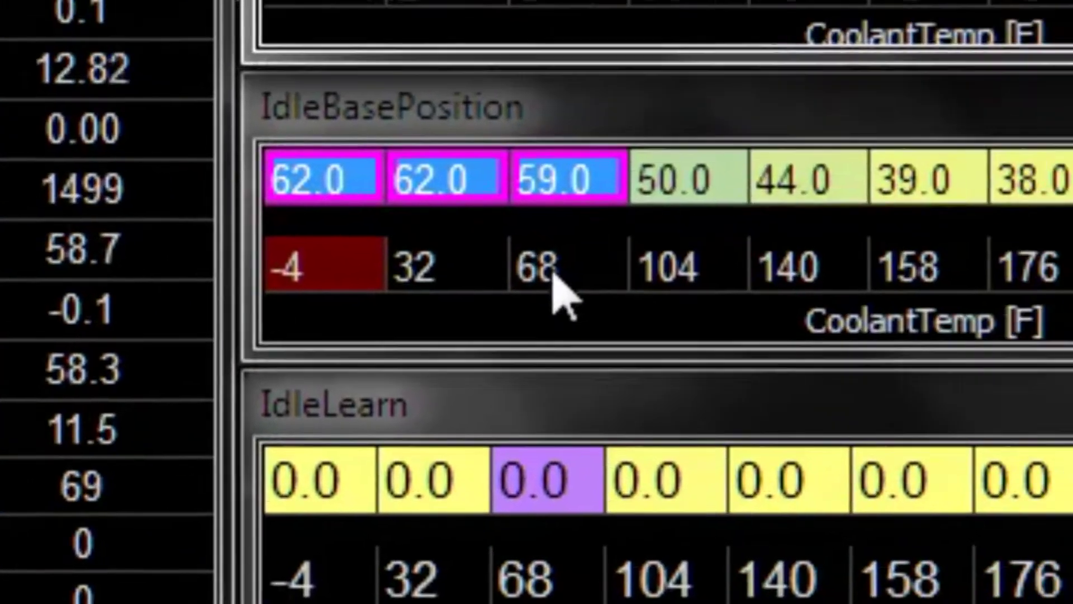
Step: Decrement the 68 °F IdleBasePosition cell twice, from 59.0 down to 56.0
left_click(554, 273)
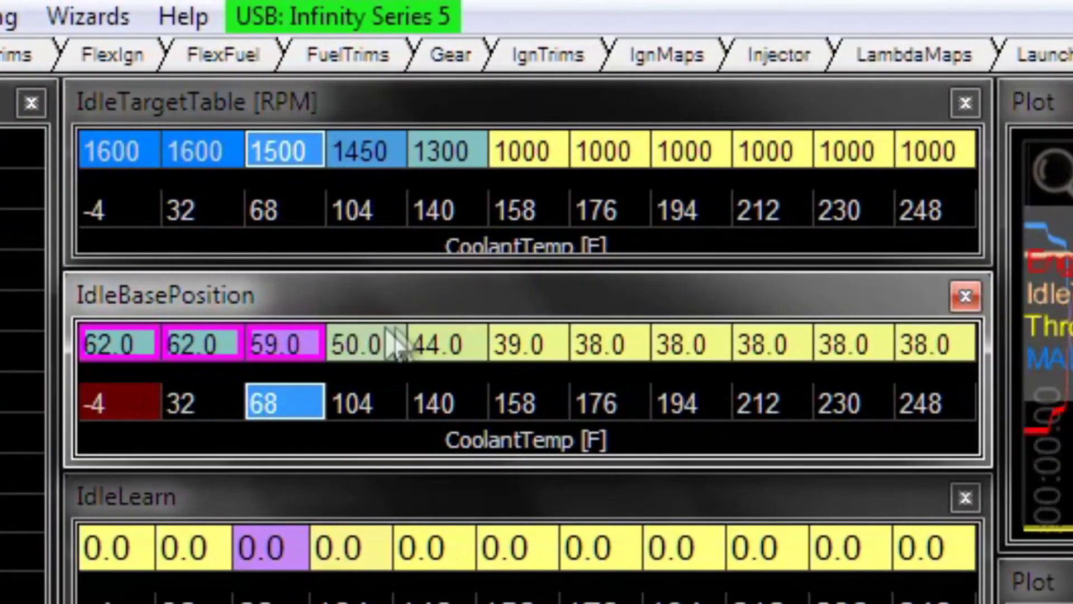
left_click(392, 342)
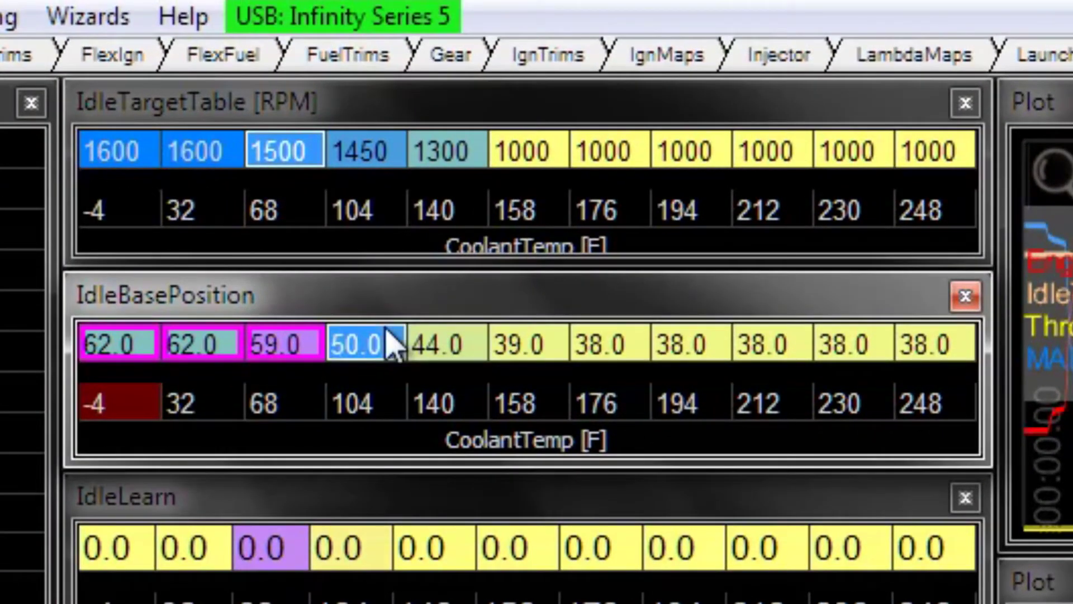
left_click(275, 353)
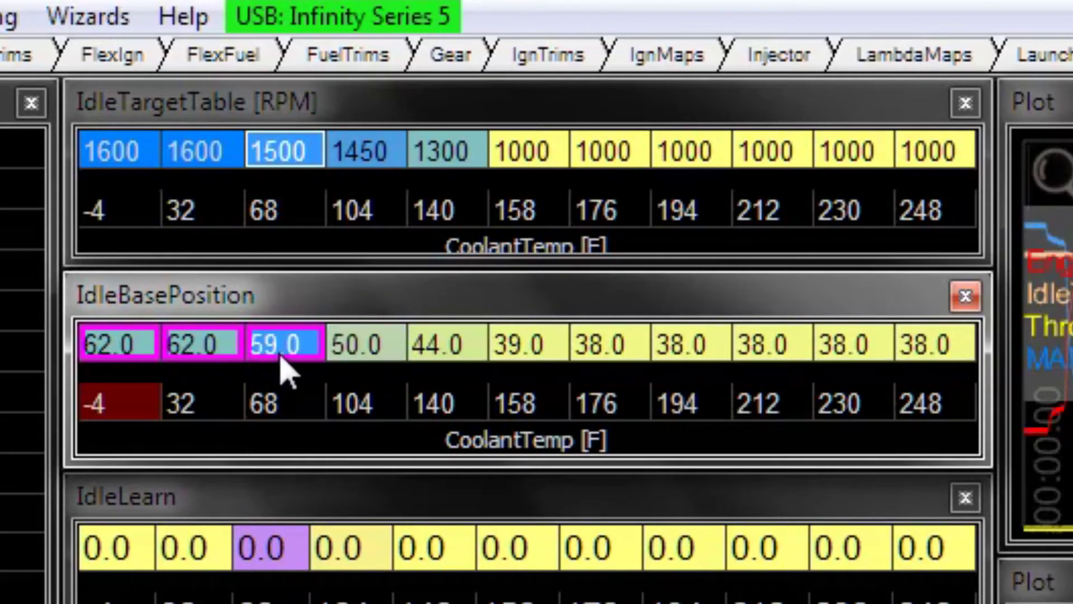
key("minus")
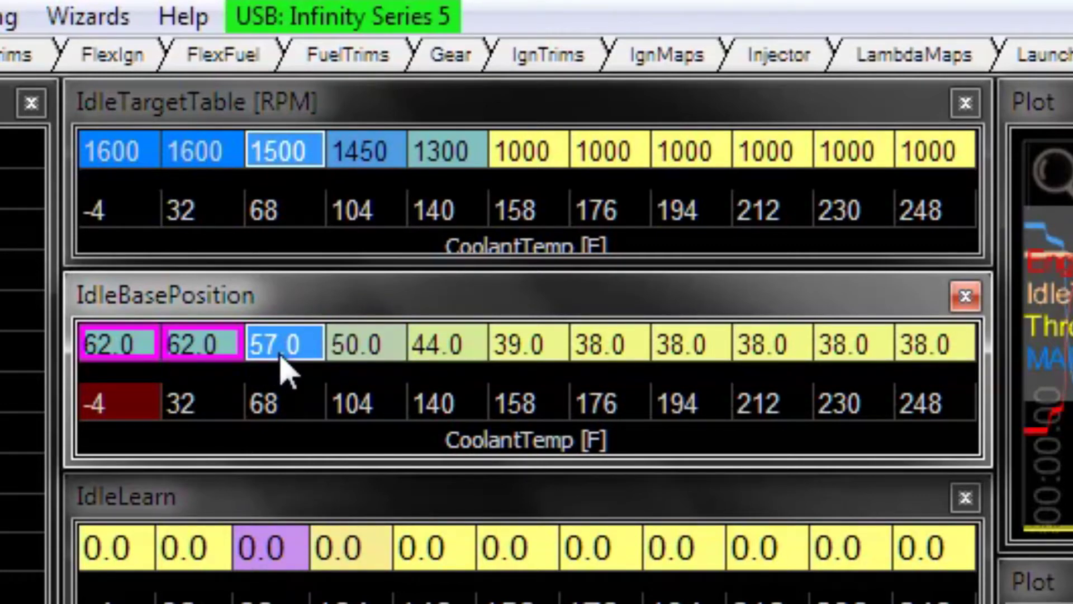
key("minus")
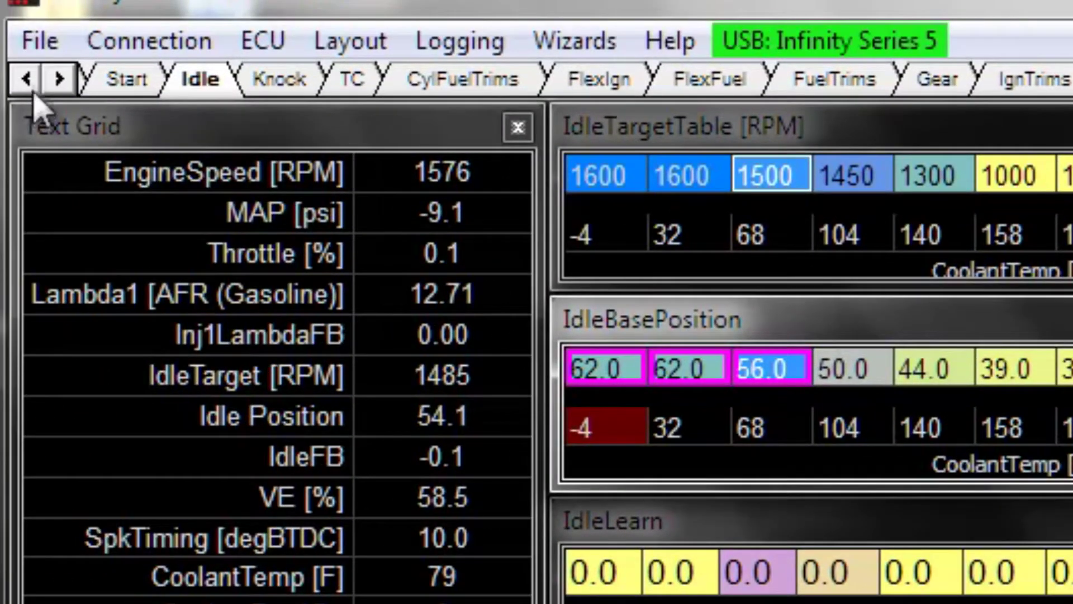
left_click(26, 79)
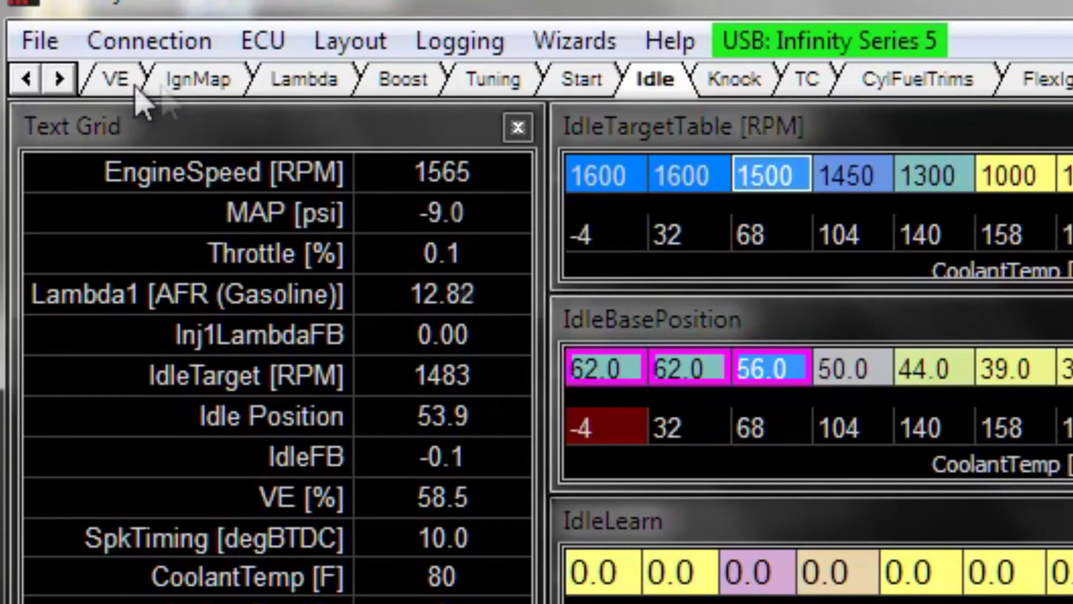
Step: In IgnMap, inspect timing cells across the 500–2000 RPM vacuum rows, including the 2000 RPM column
left_click(187, 84)
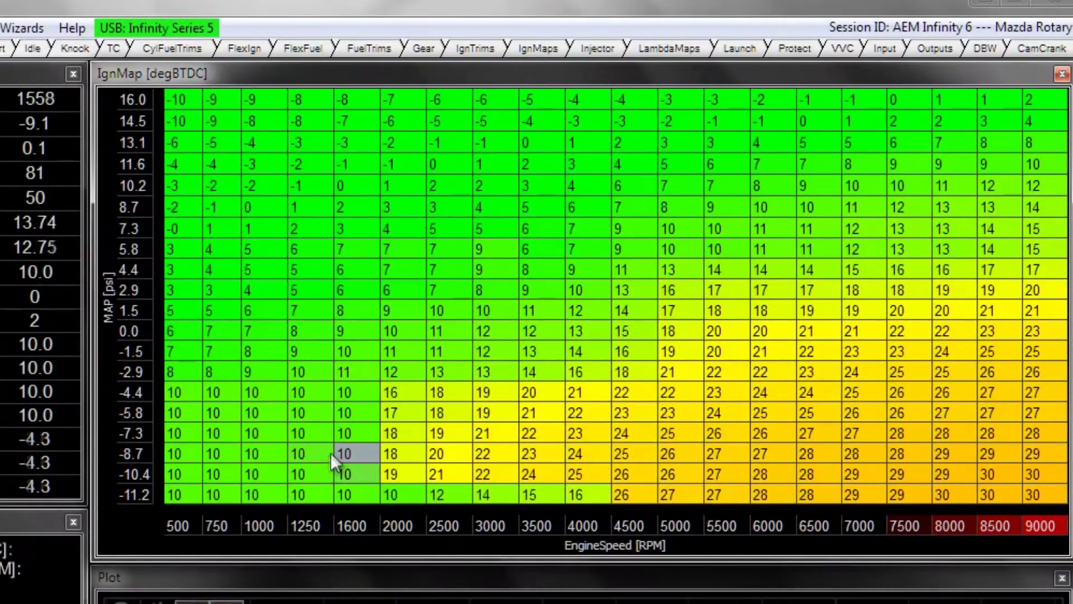
left_click(284, 438)
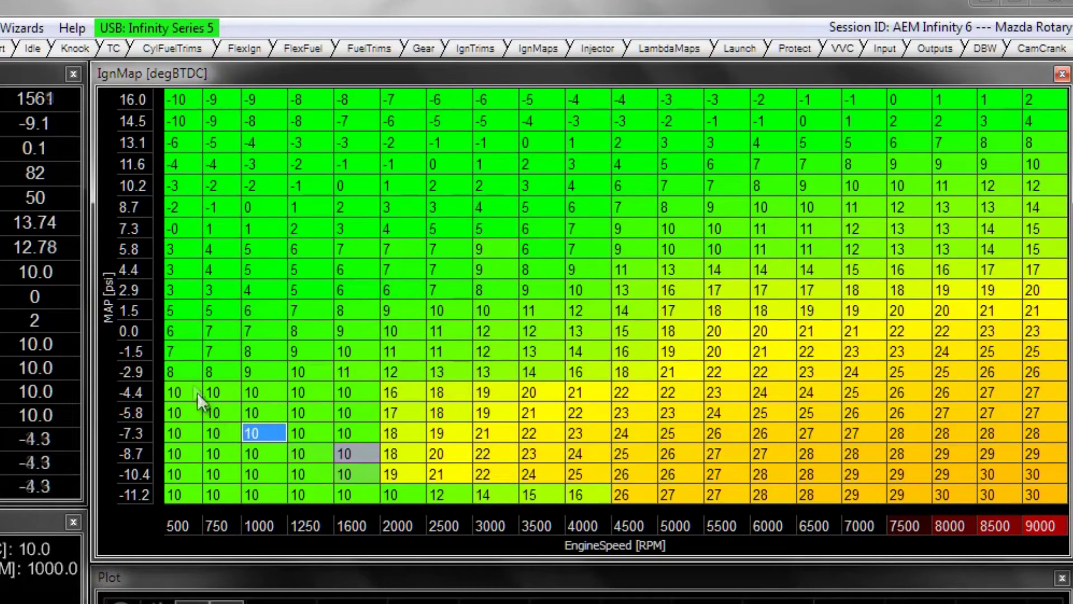
left_click_drag(169, 336, 395, 495)
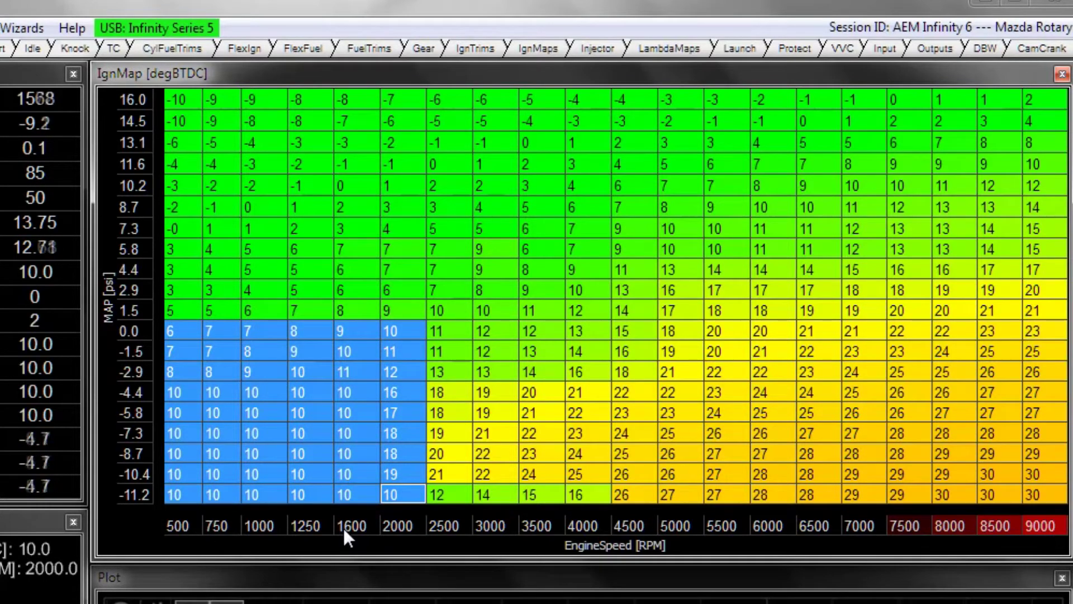
left_click(301, 429)
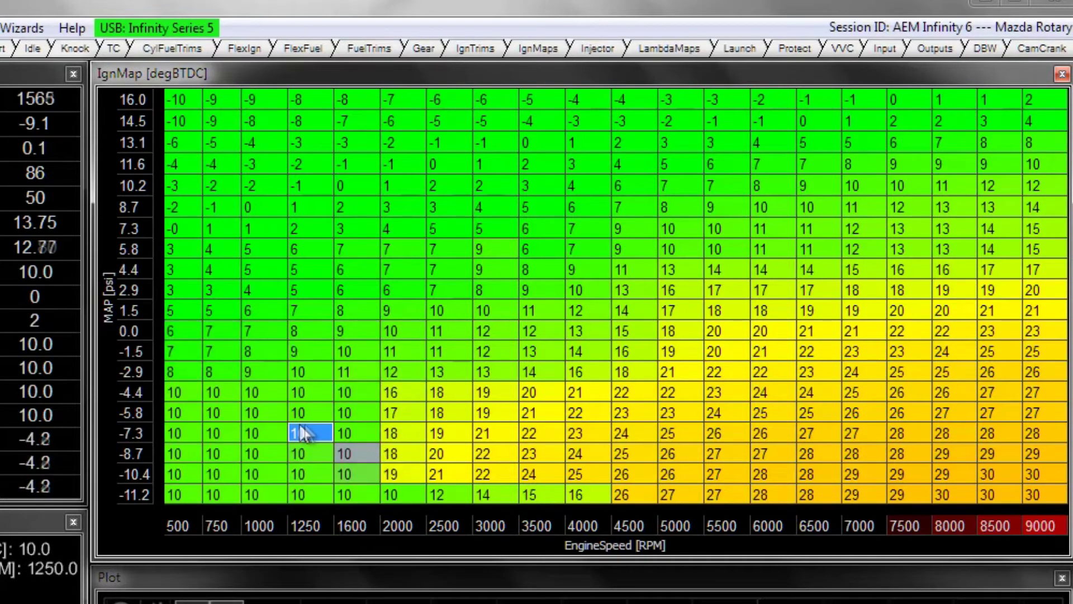
left_click(358, 496)
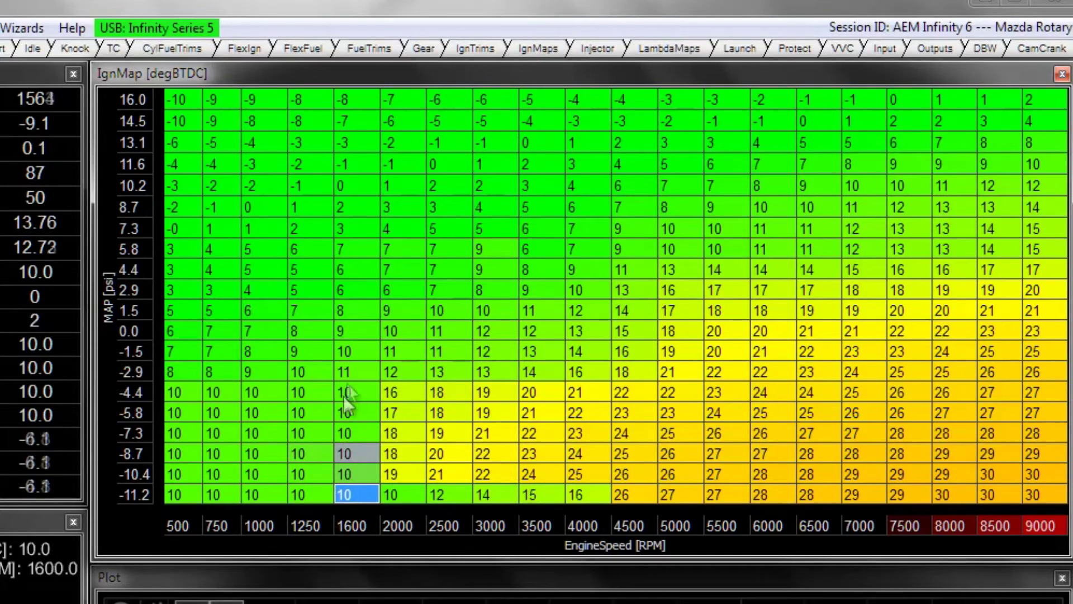
left_click_drag(352, 396, 392, 456)
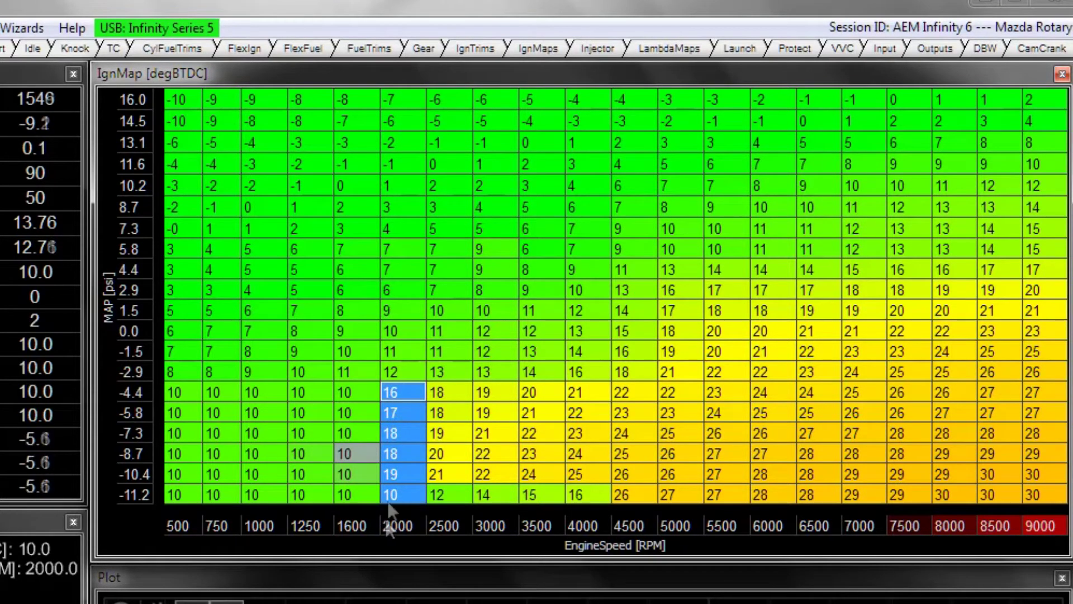
left_click(400, 450)
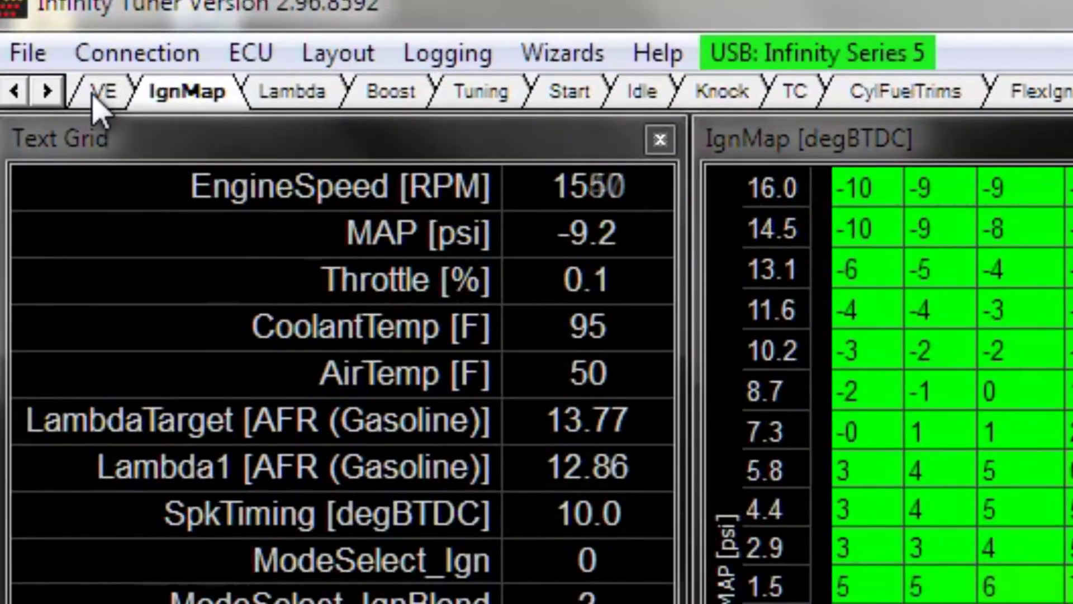
left_click(95, 92)
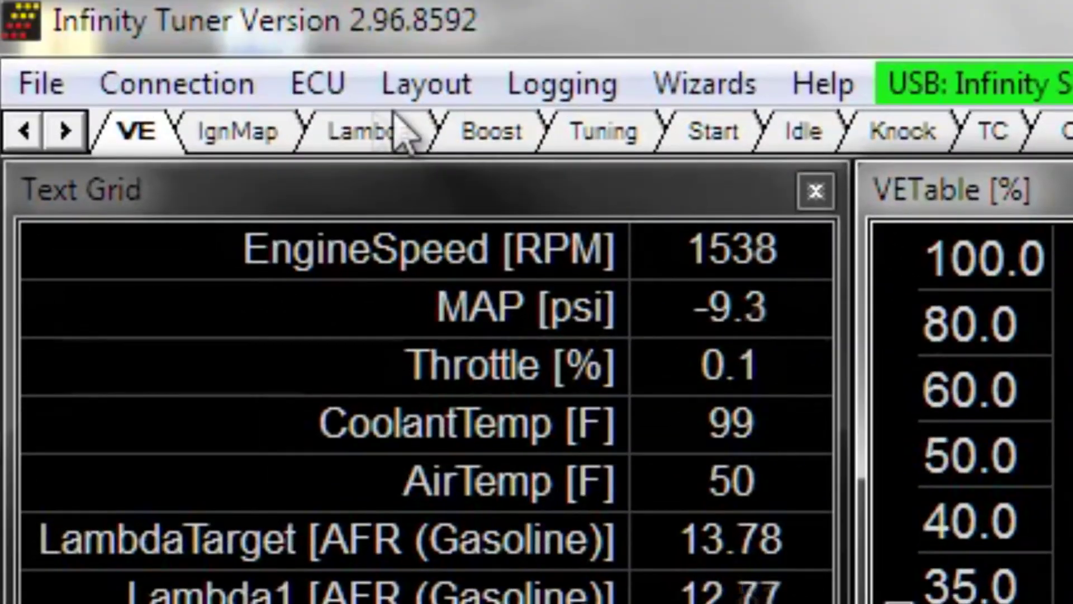
Step: Check lambda targets at 700–800 RPM, -8.7 and -10.2 psi, and go back to the Idle tab
left_click(335, 10)
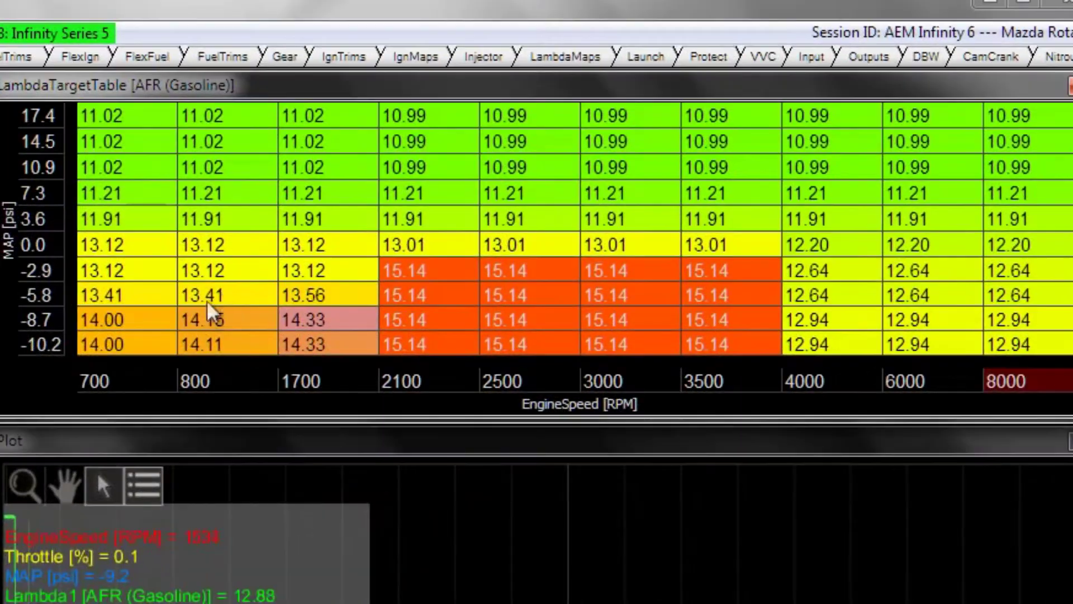
left_click(205, 317)
key("Left")
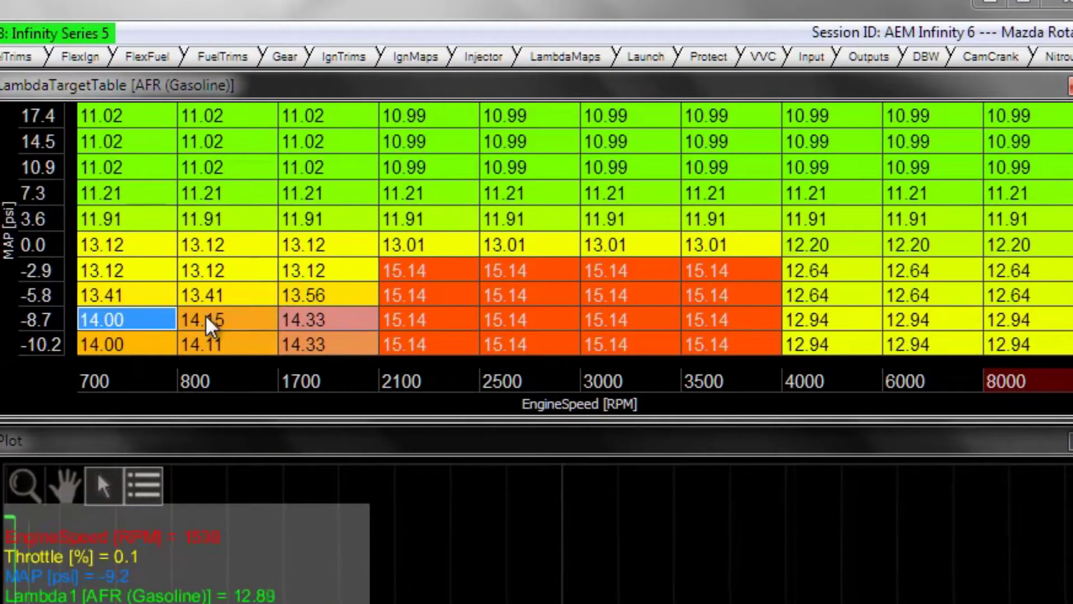
key("Down")
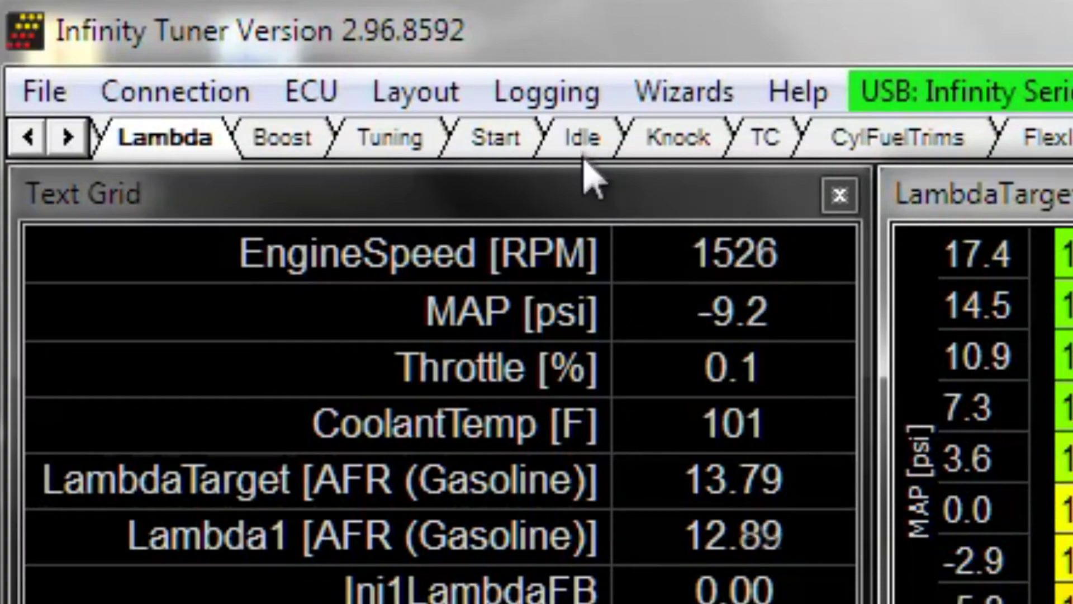
left_click(580, 144)
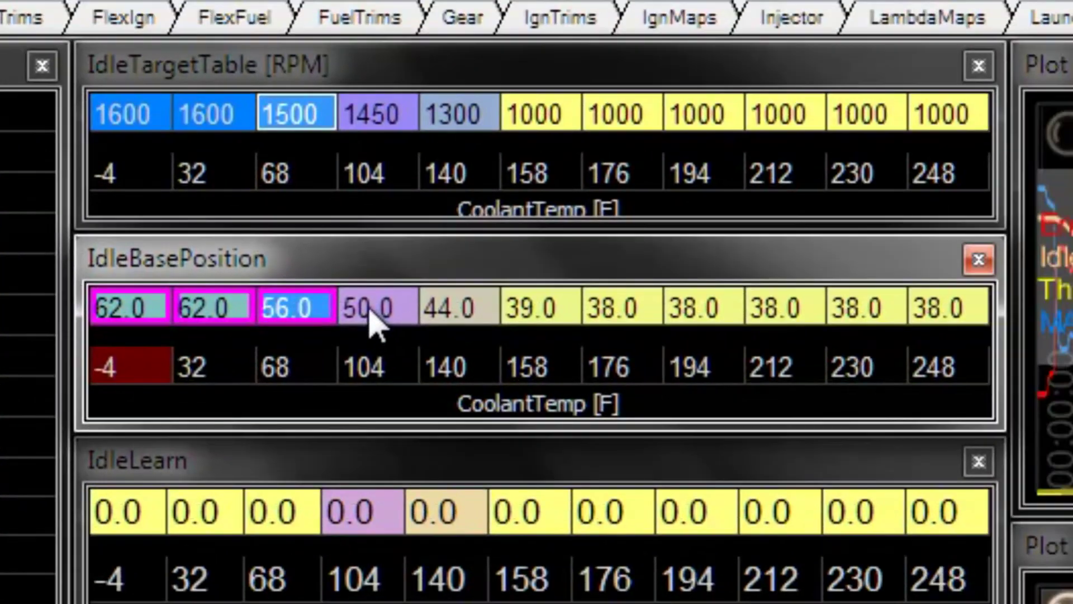
left_click(572, 240)
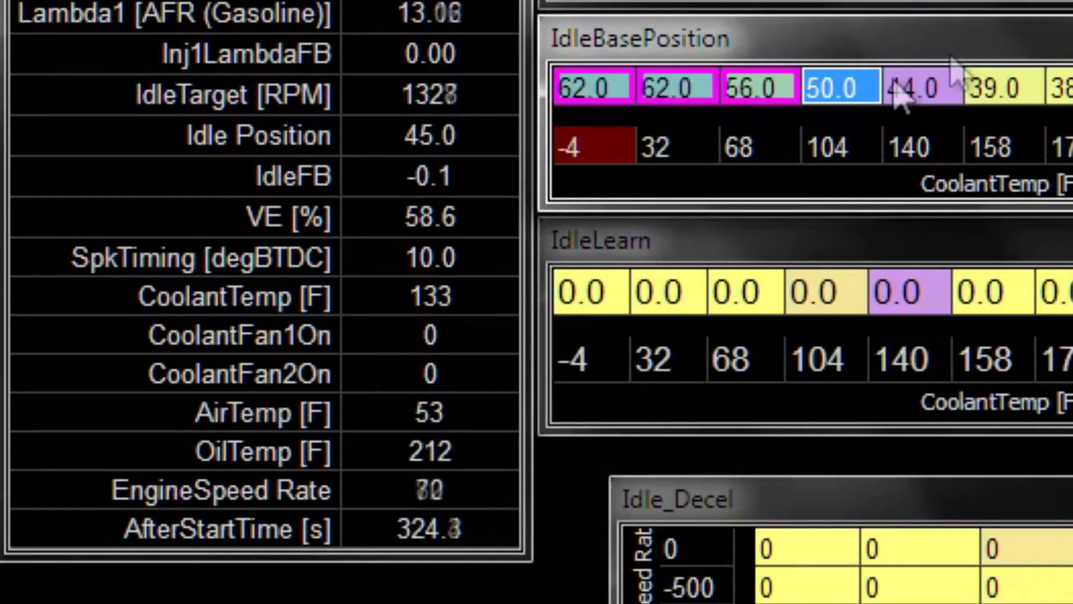
left_click(923, 88)
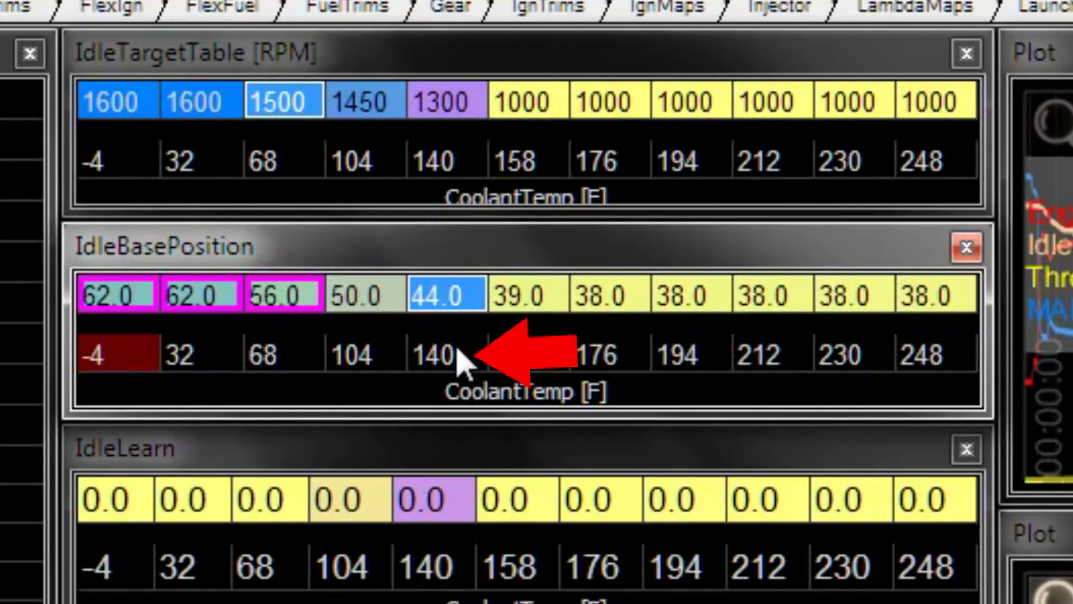
left_click(458, 360)
left_click(377, 361)
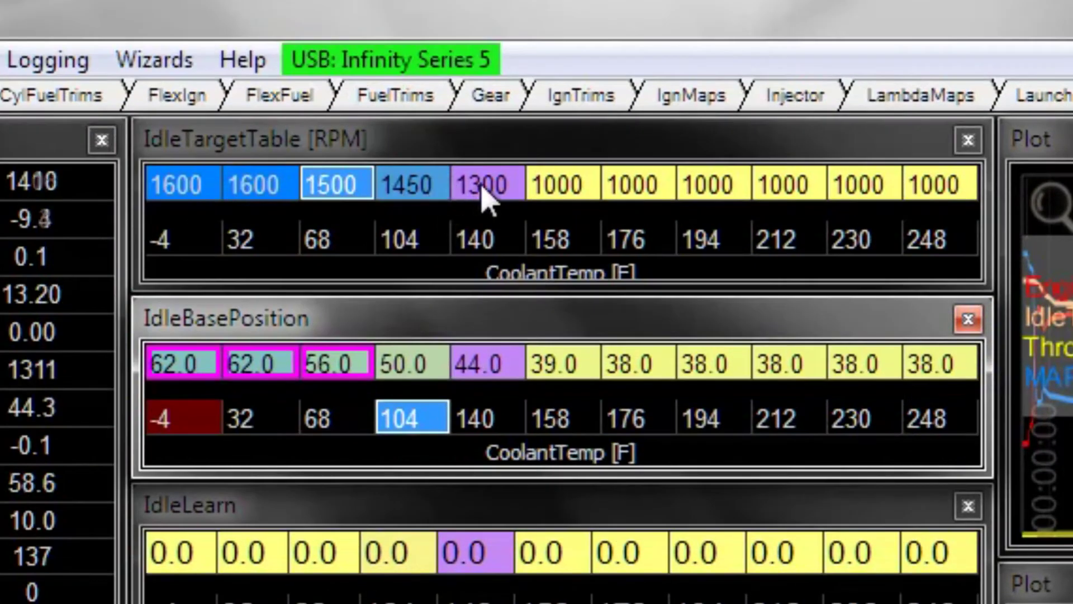
left_click(482, 190)
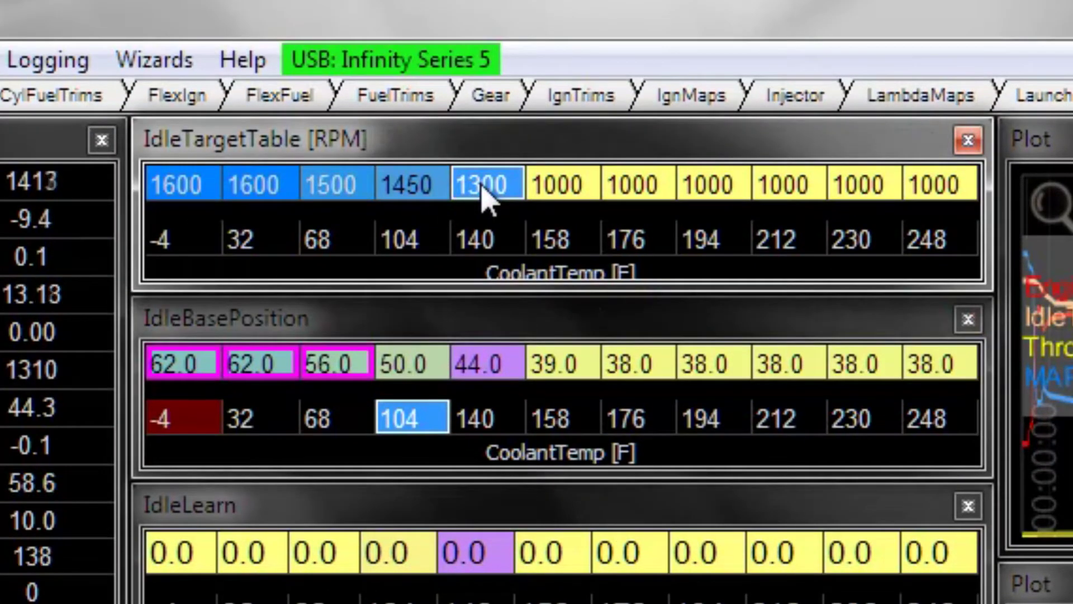
left_click(480, 369)
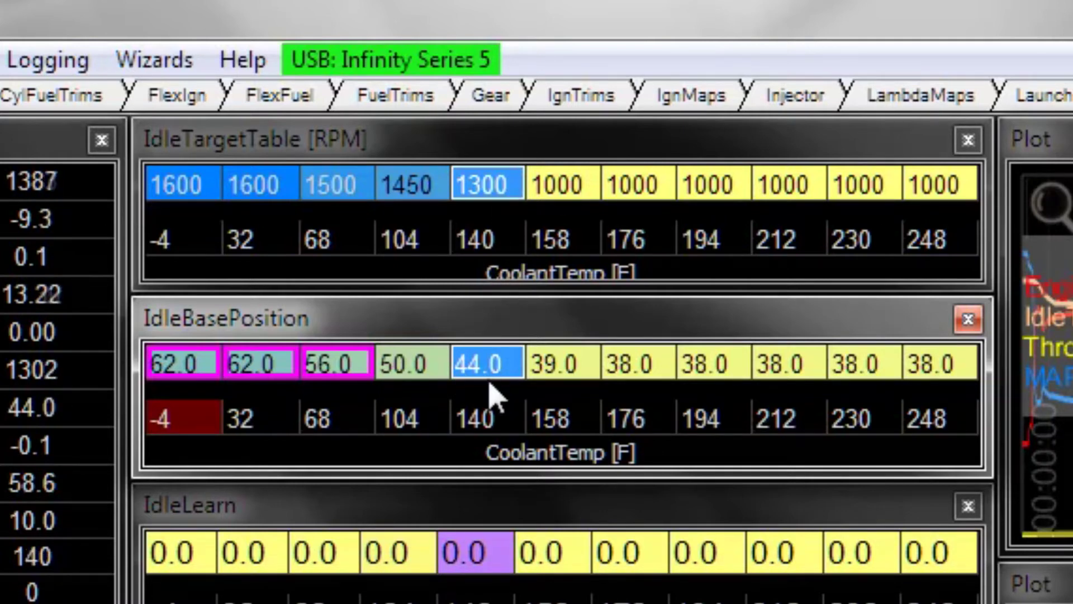
left_click(492, 417)
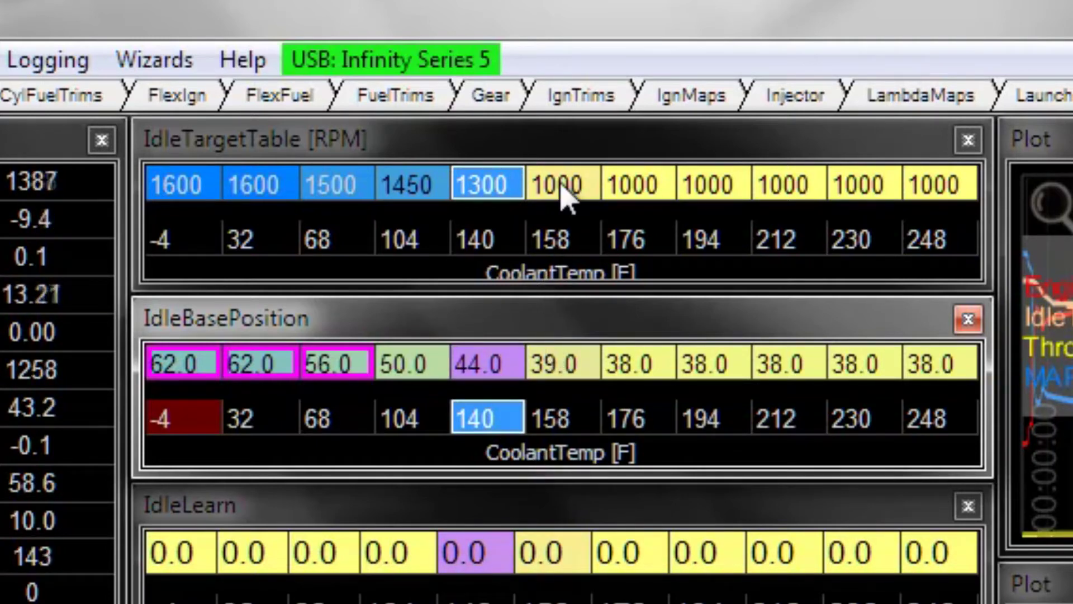
left_click(559, 363)
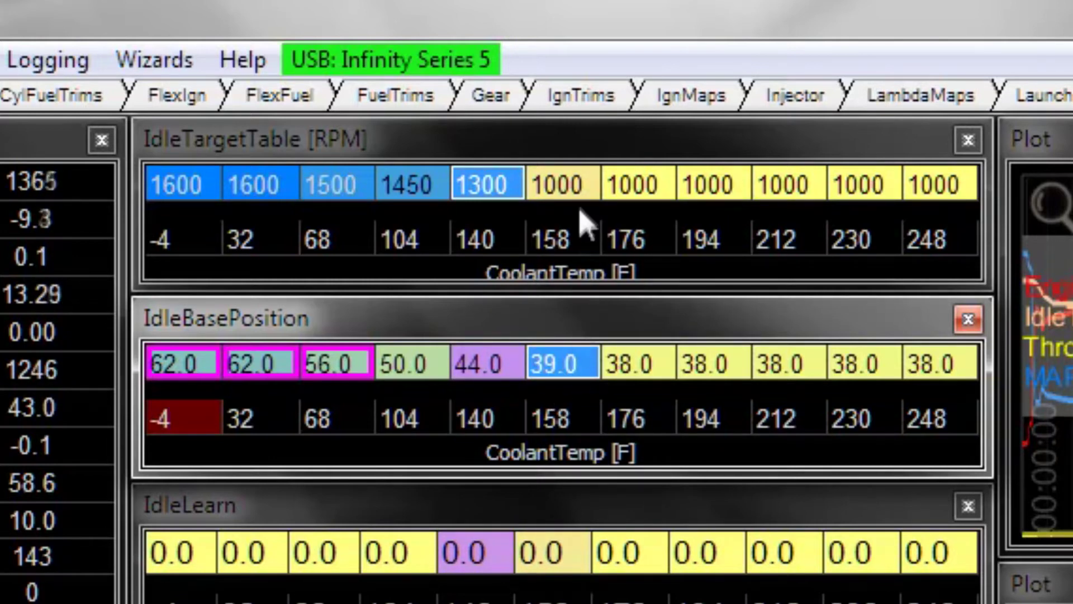
left_click(585, 190)
left_click(640, 189)
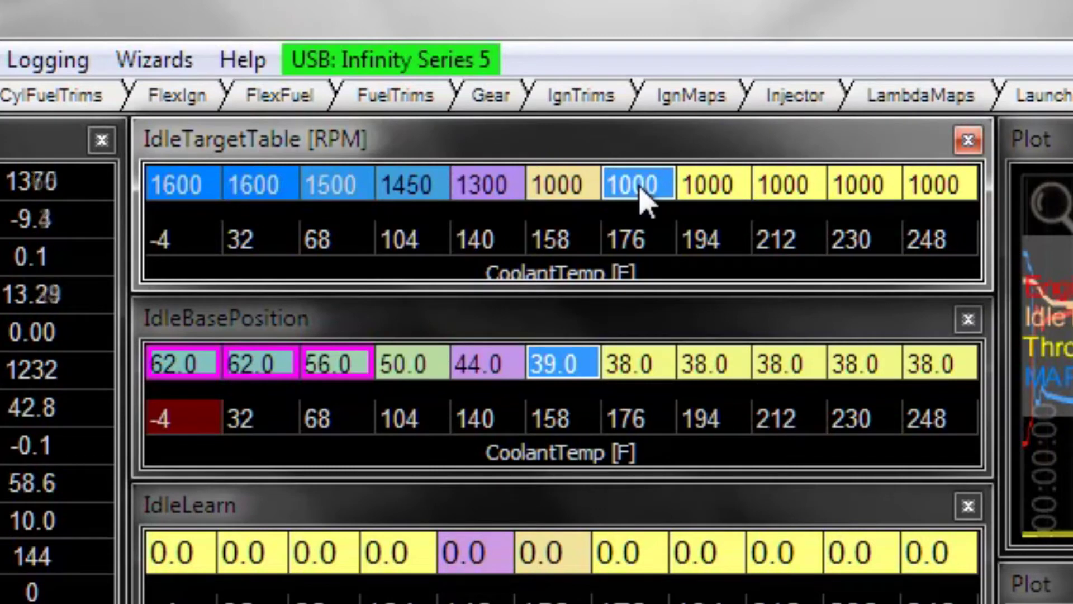
key("shift+Right")
key("shift+Right")
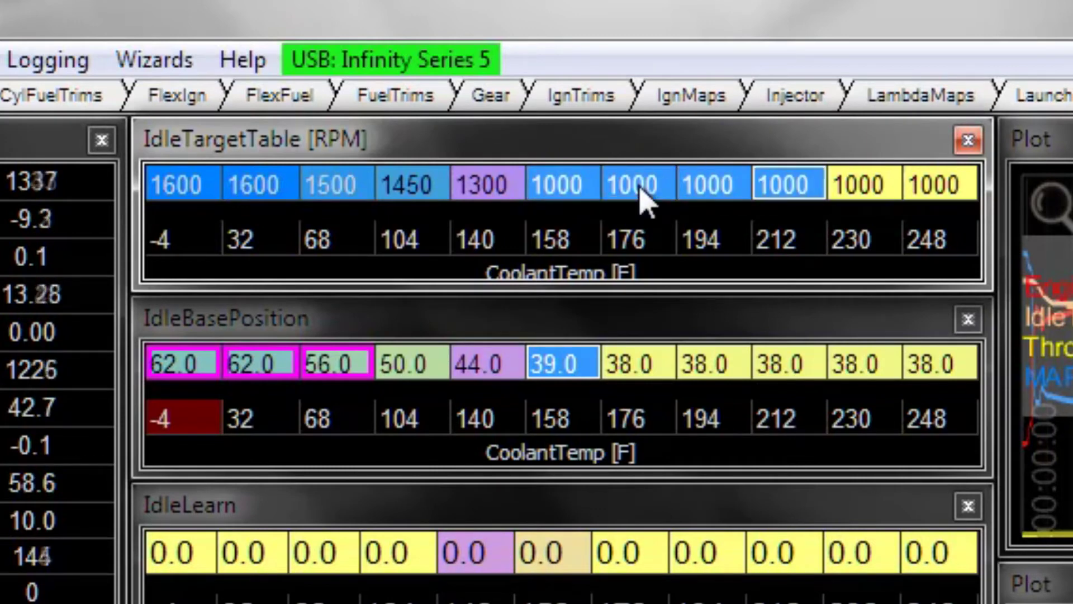
key("shift+Left")
key("shift+Left")
key("shift+Left")
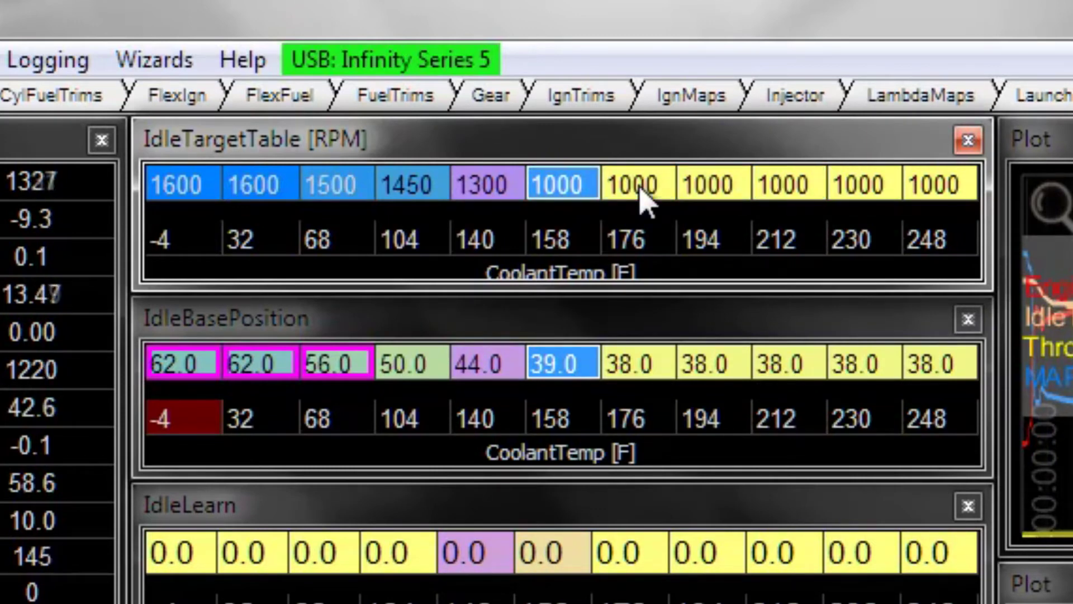
left_click(620, 350)
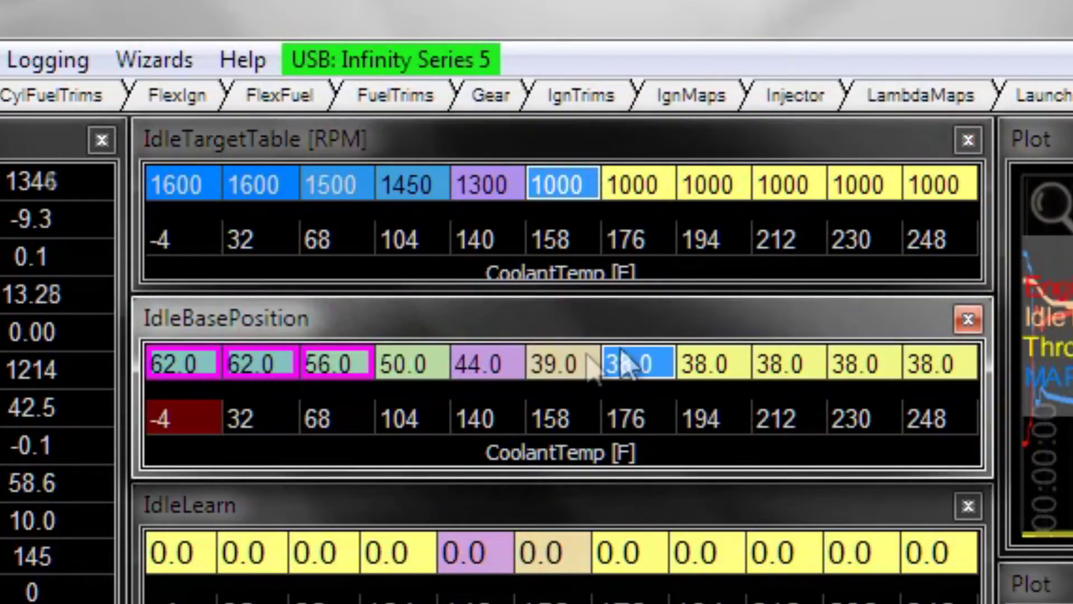
left_click(563, 370)
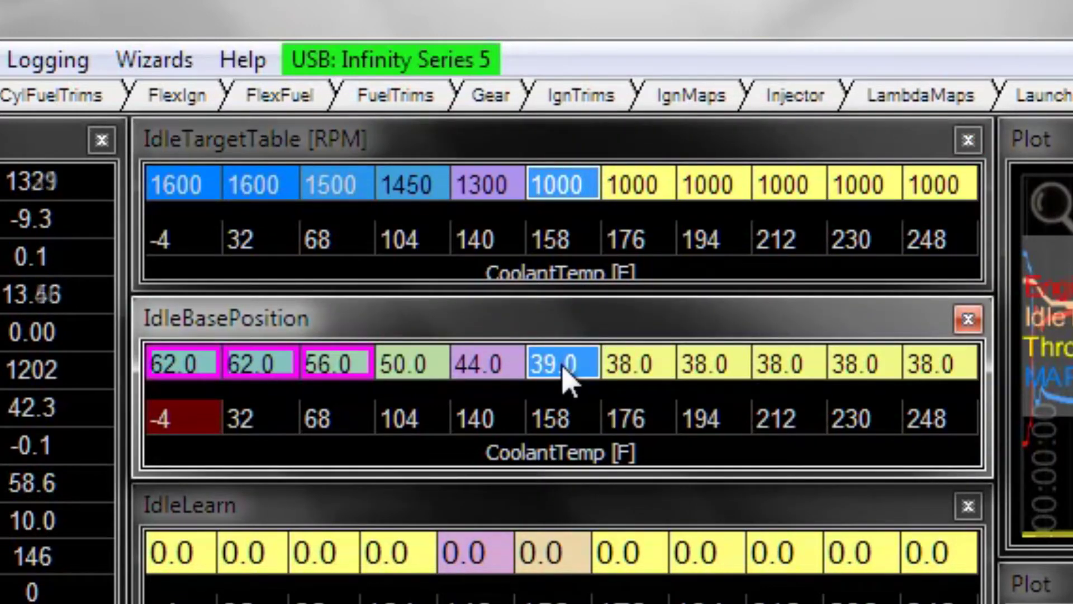
left_click(263, 372)
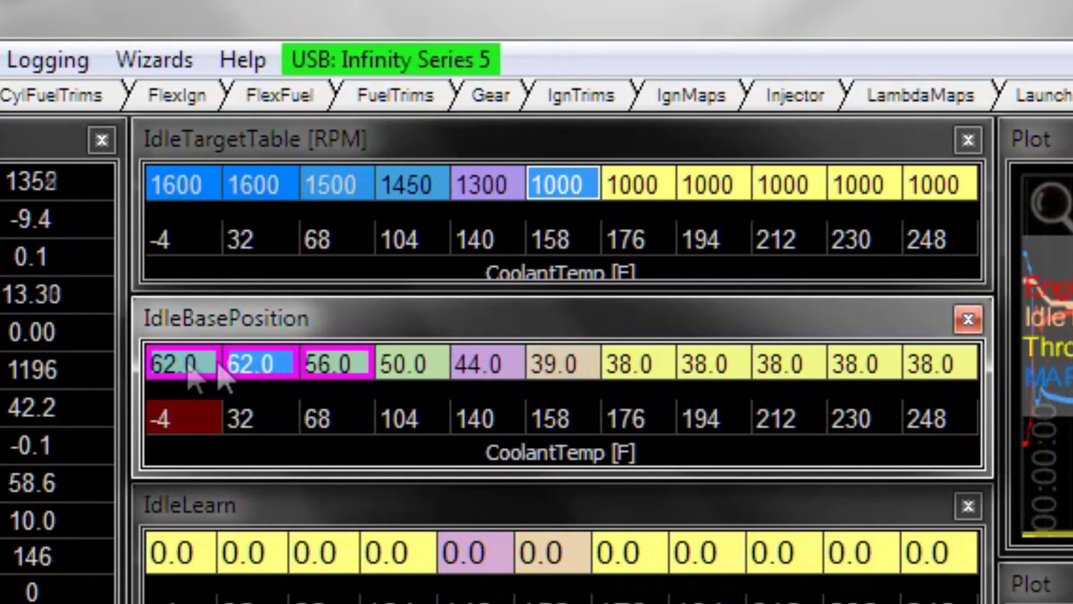
left_click(261, 196)
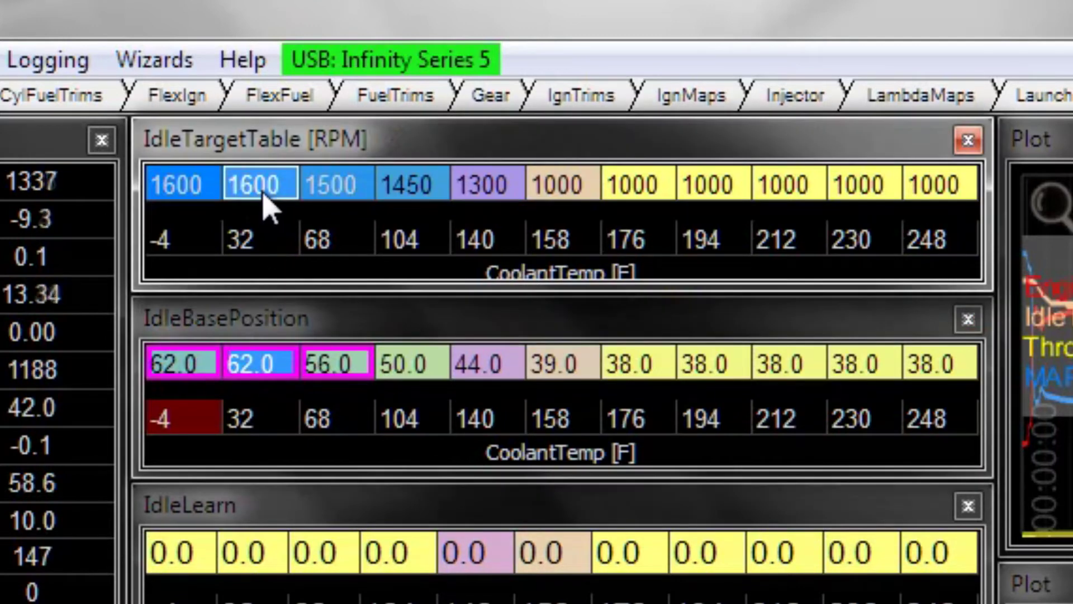
double_click(267, 366)
left_click(331, 371)
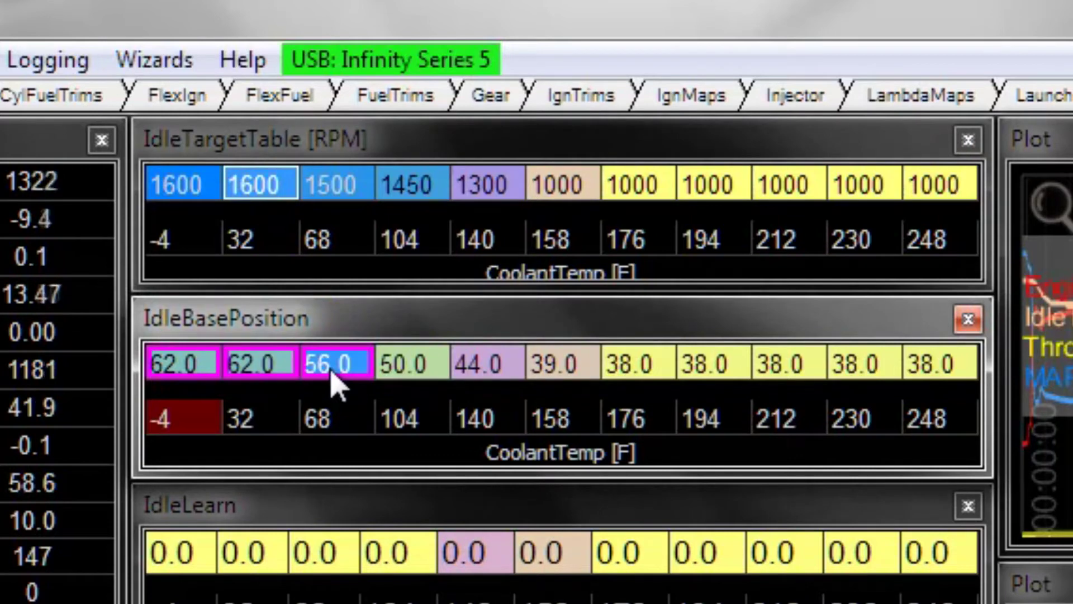
left_click(158, 370)
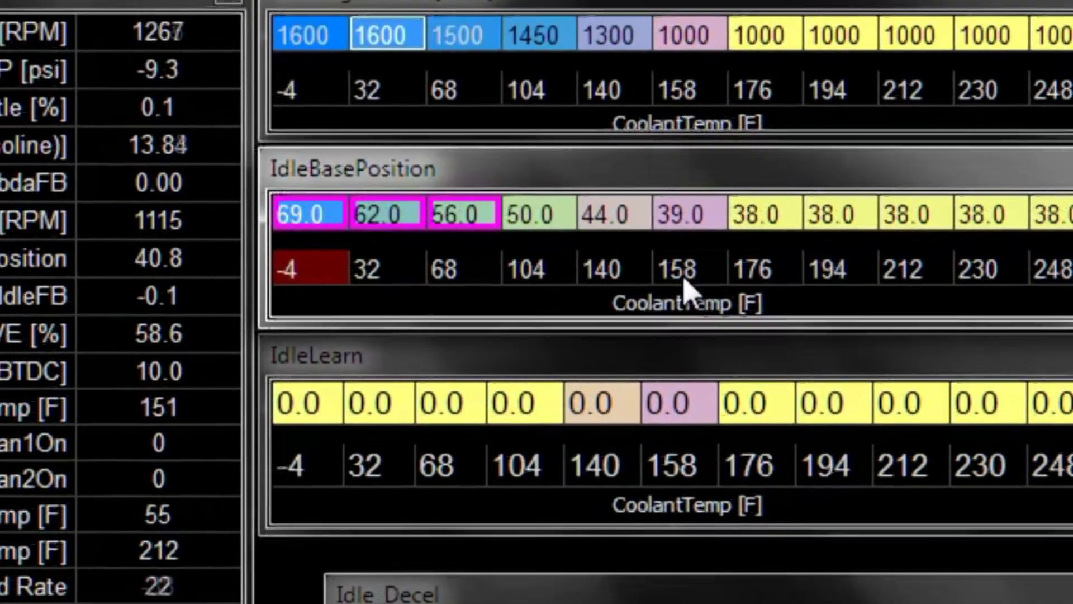
Step: Select the 158 °F coolant axis point and scroll the tab strip back to earlier pages
left_click(943, 201)
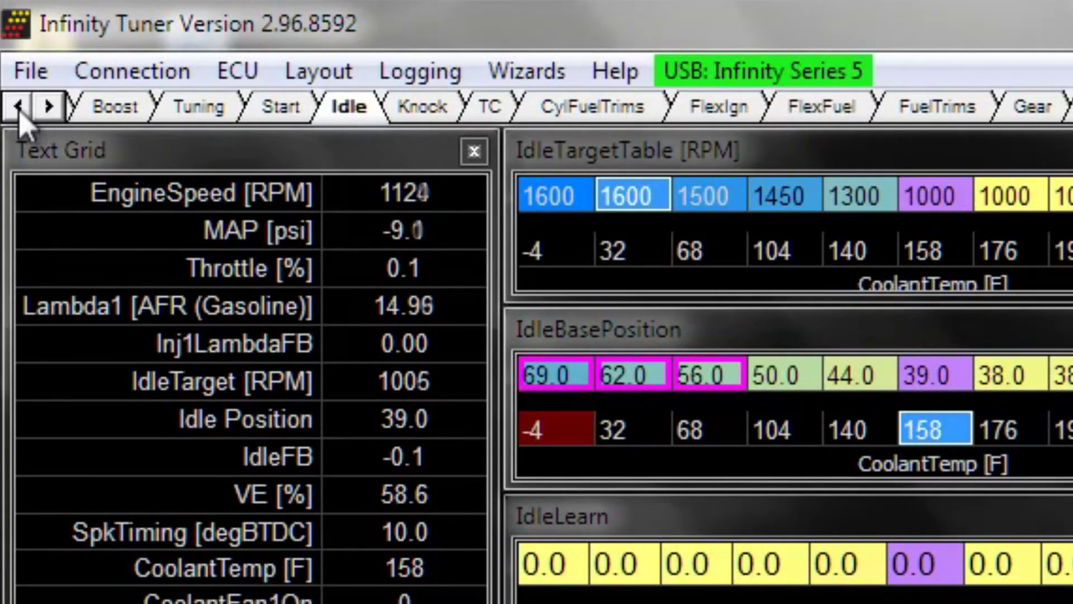
left_click(18, 107)
Step: On the VE tab, enter 61 into the 1.0 % throttle cells at 750, 1000 and 1250 RPM
left_click(100, 108)
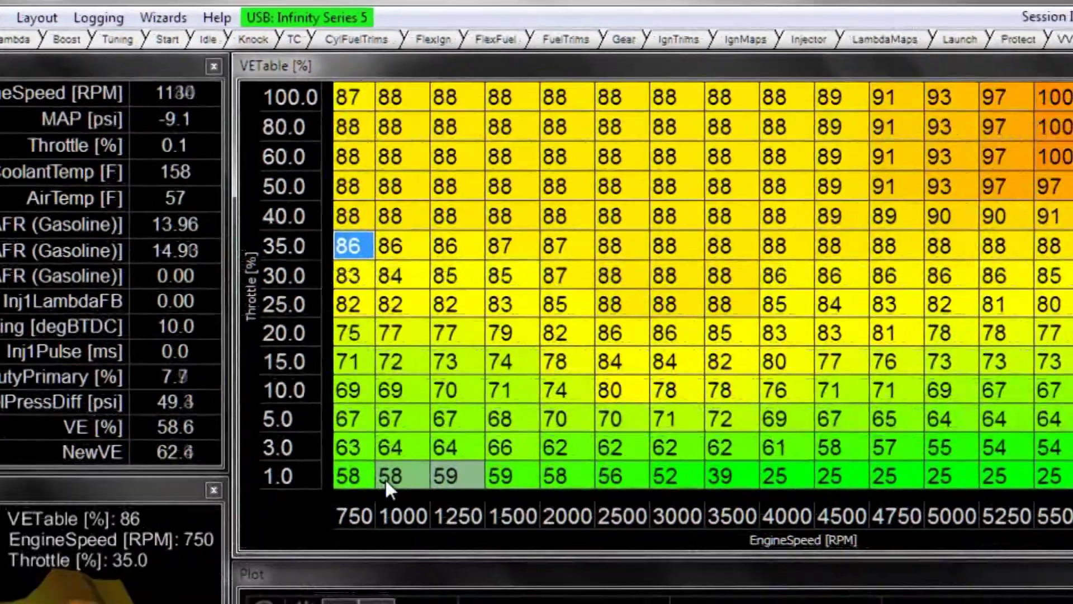
left_click(385, 478)
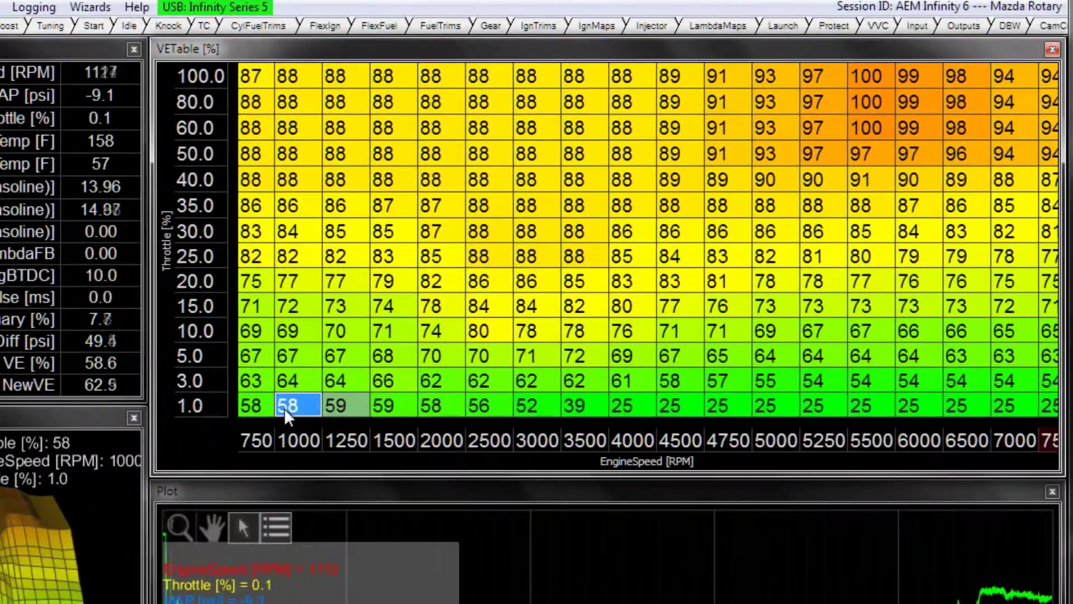
key("Right")
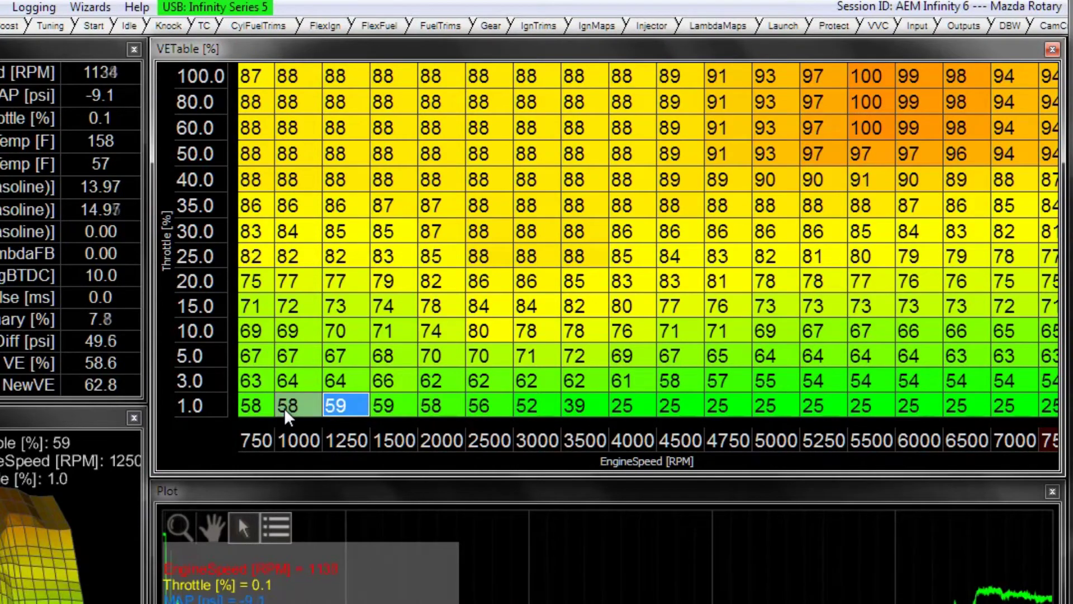
key("shift+Left")
key("shift+Left")
type("61")
key("Return")
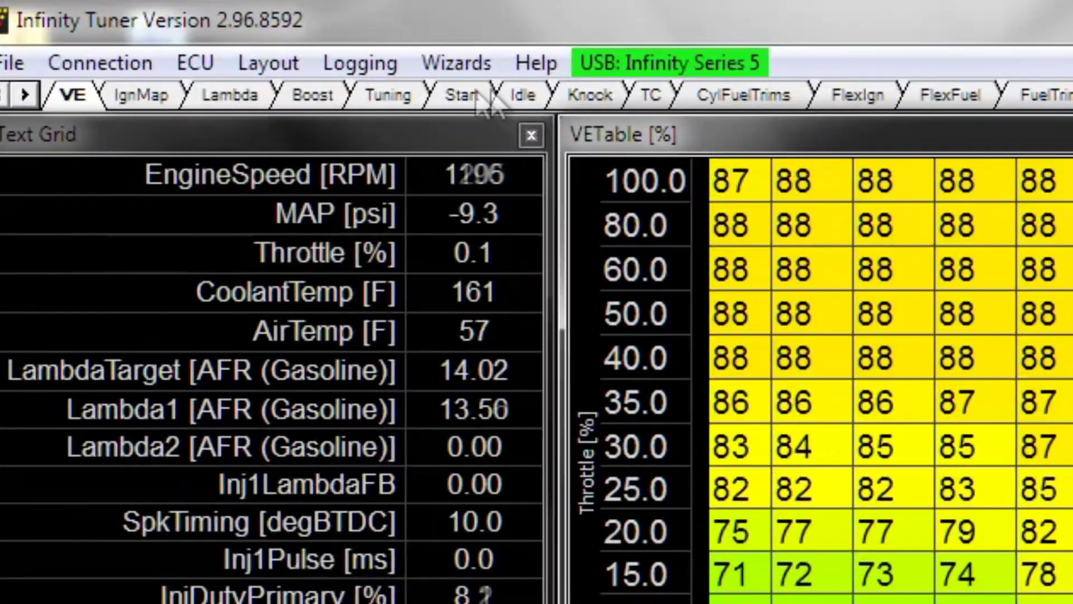
Step: Return to the Idle tables page with engine speed plotted against the 1000 rpm target
left_click(515, 98)
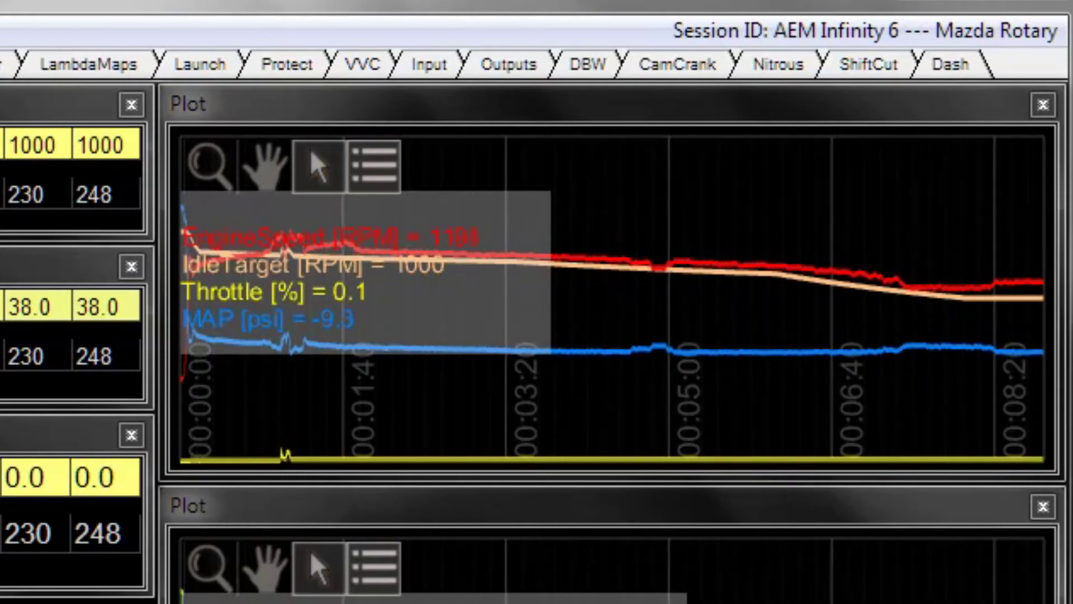
Step: Decrement IdleBasePosition by 1 for 158–248 °F, then select the 44.0 cell at 140 °F
key("Right")
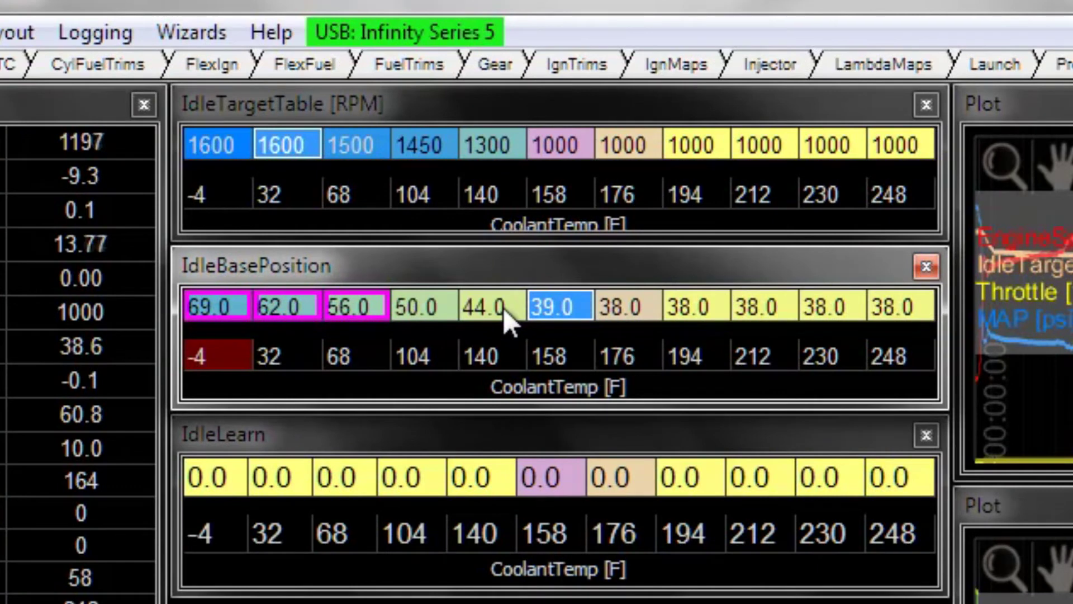
key("shift+Right")
key("shift+Right")
key("shift+Right")
key("shift+Right")
key("shift+Right")
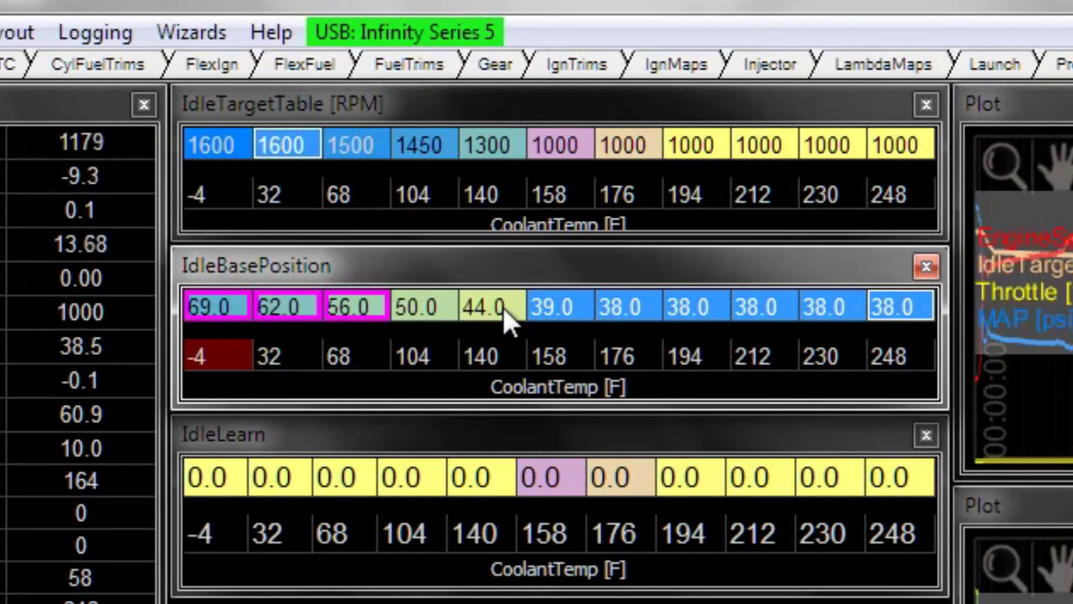
key("minus")
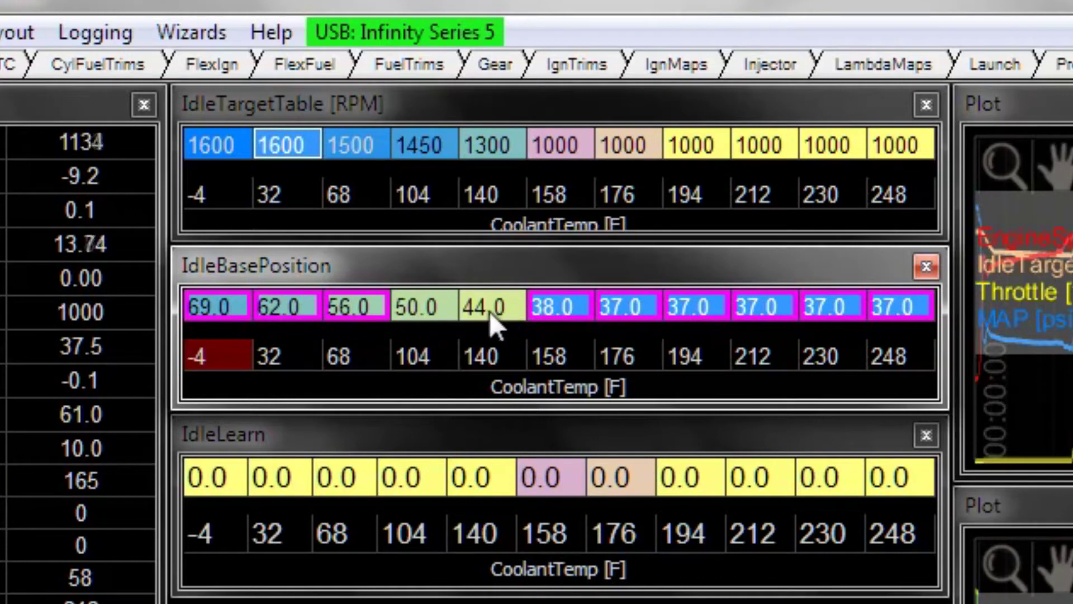
left_click(489, 310)
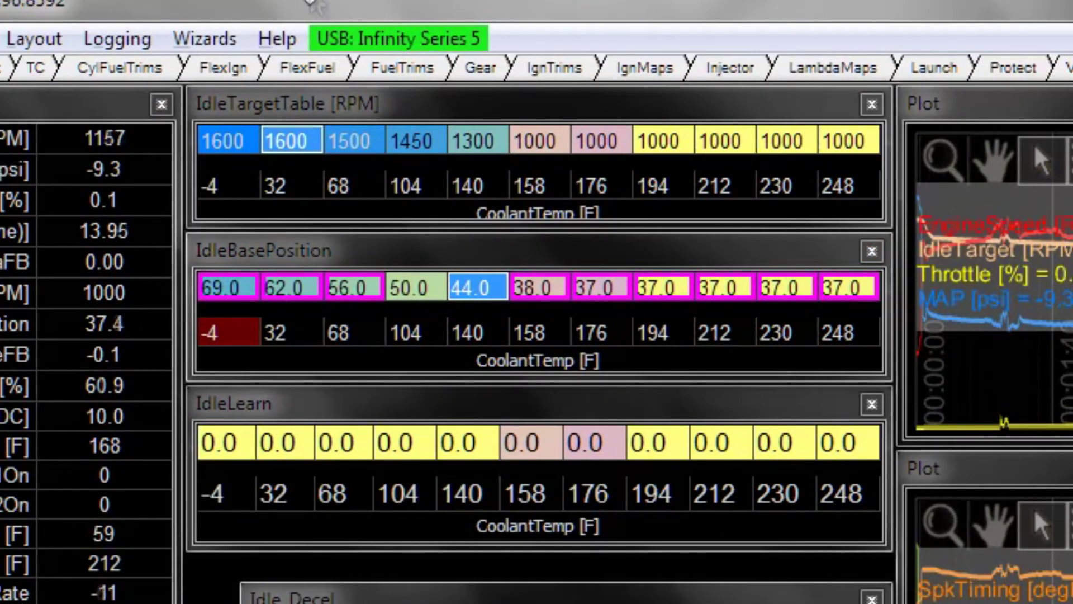
Step: Launch the Setup Wizard from the Wizards menu
key("alt+w")
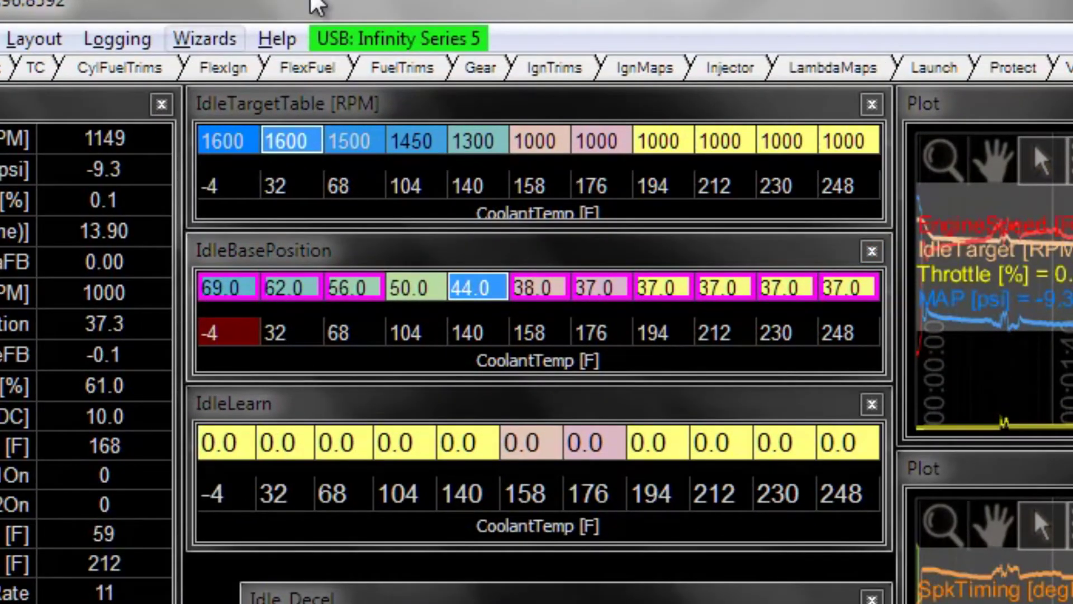
key("Right")
key("Return")
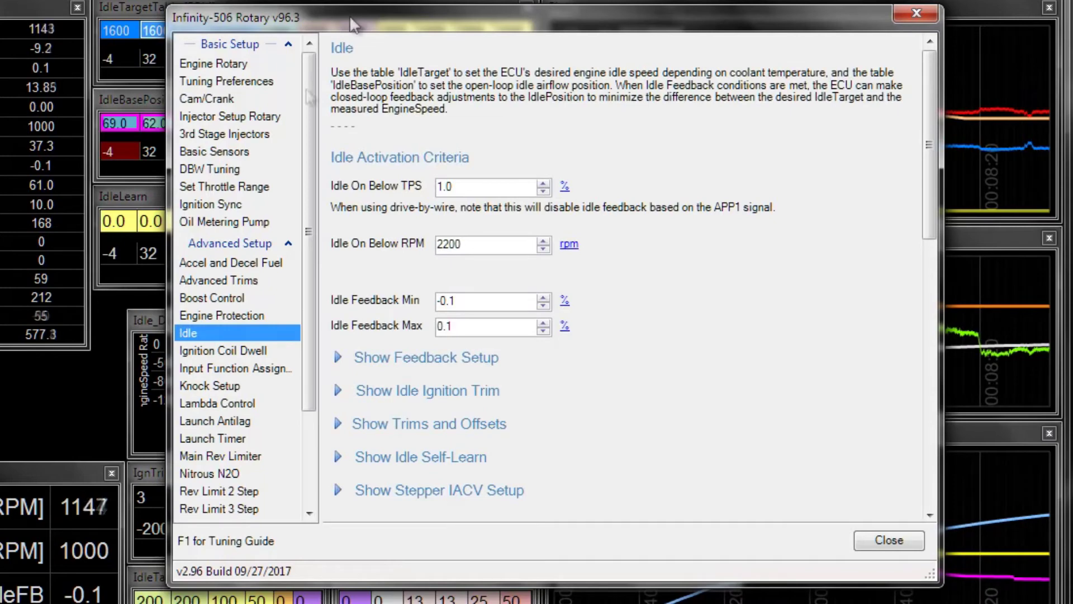
Step: Open the Lowside 2 CoolantFan1On output setup from the Output Function Assignment page
scroll(316, 383, "down", 1)
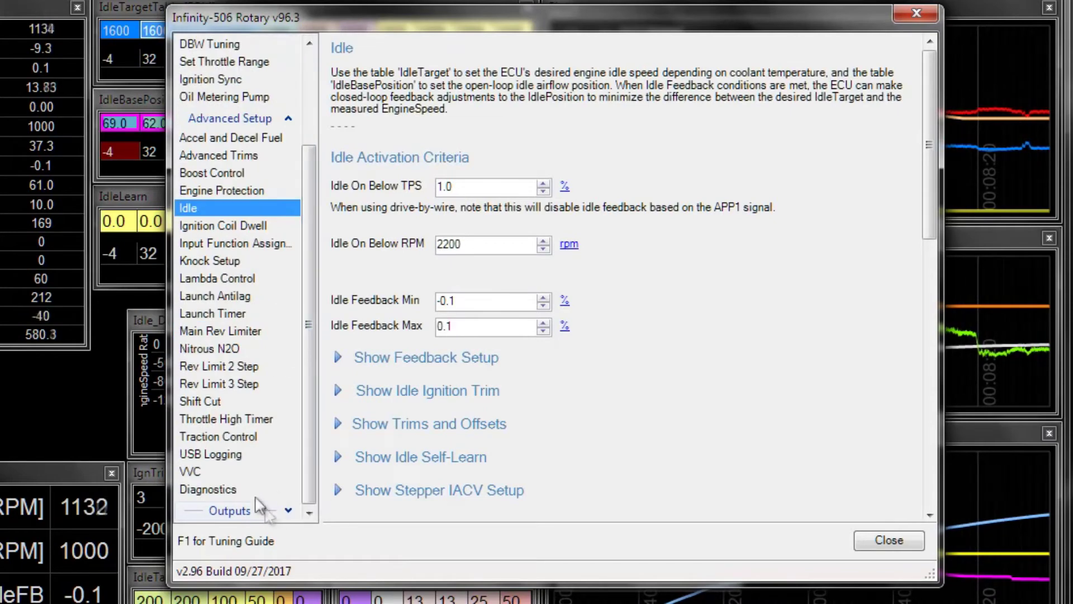
left_click(288, 508)
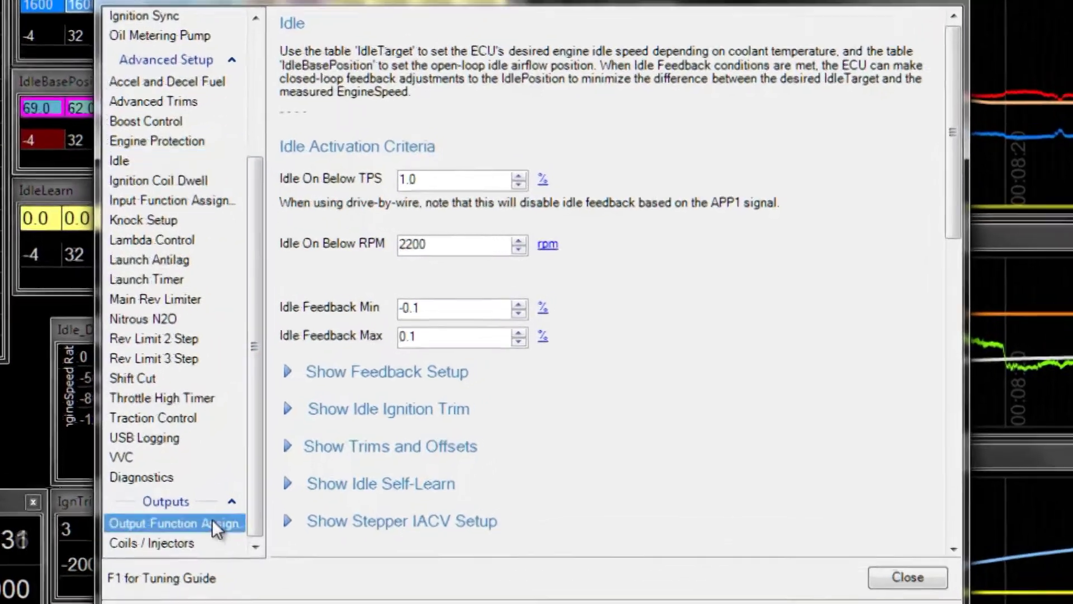
left_click(216, 522)
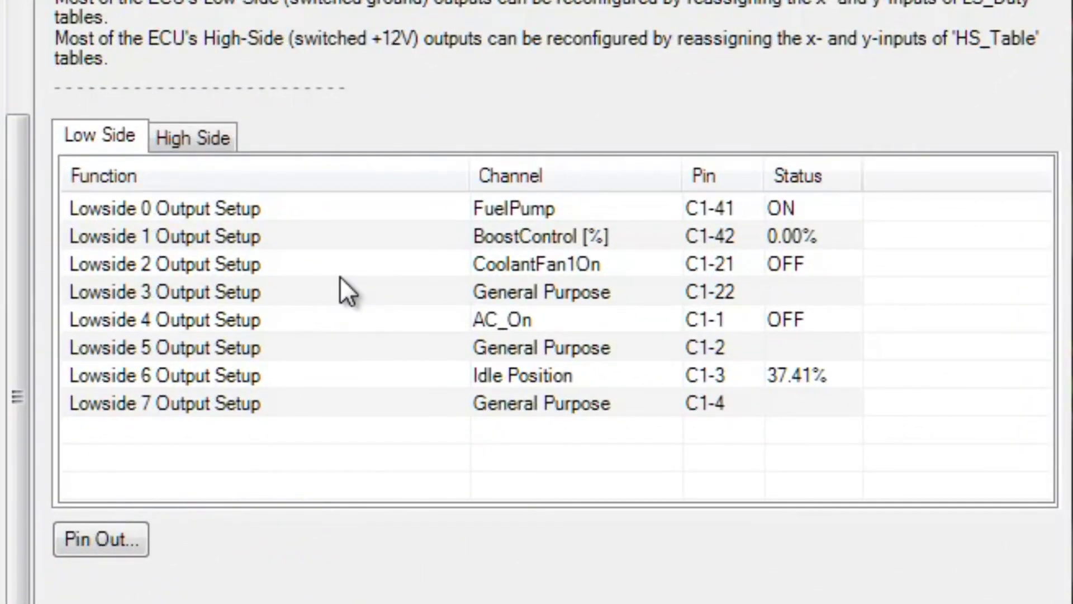
left_click(334, 268)
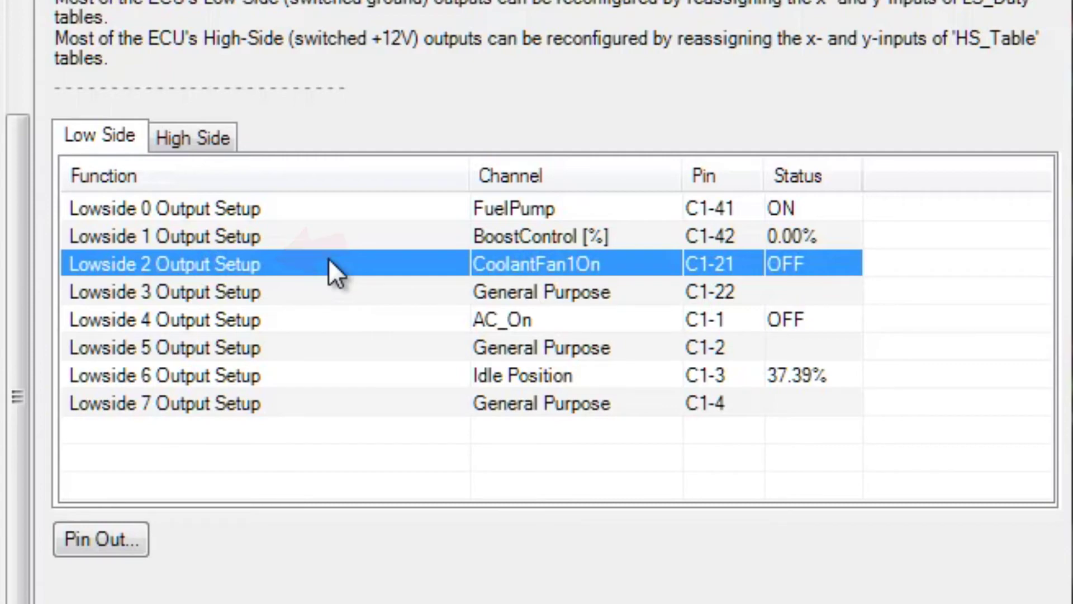
double_click(335, 271)
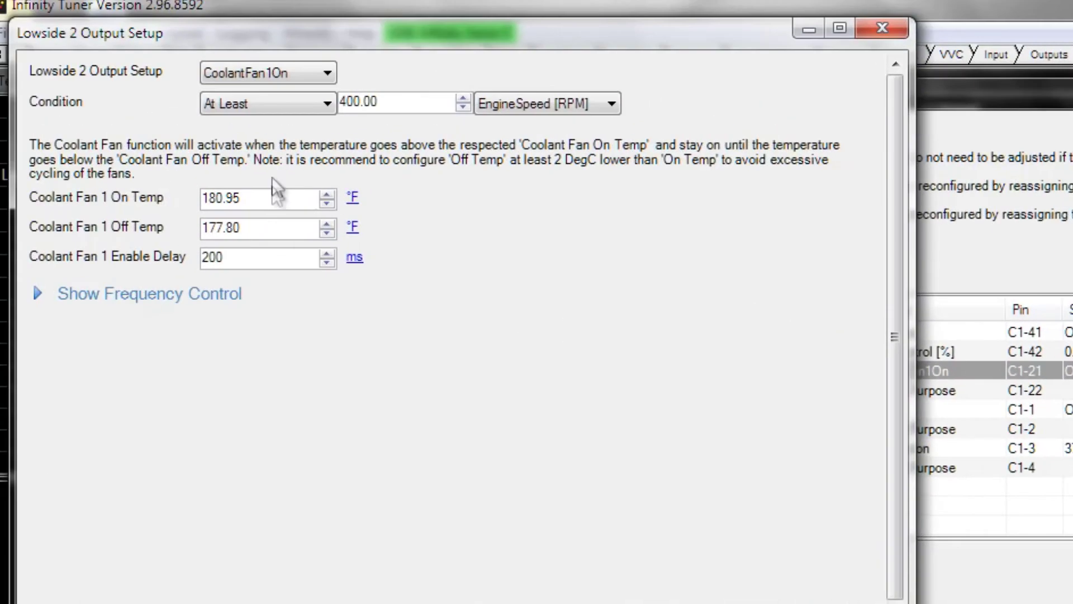
Step: Move into the Coolant Fan 1 On Temp value to lower it
key("Left")
key("Left")
key("Left")
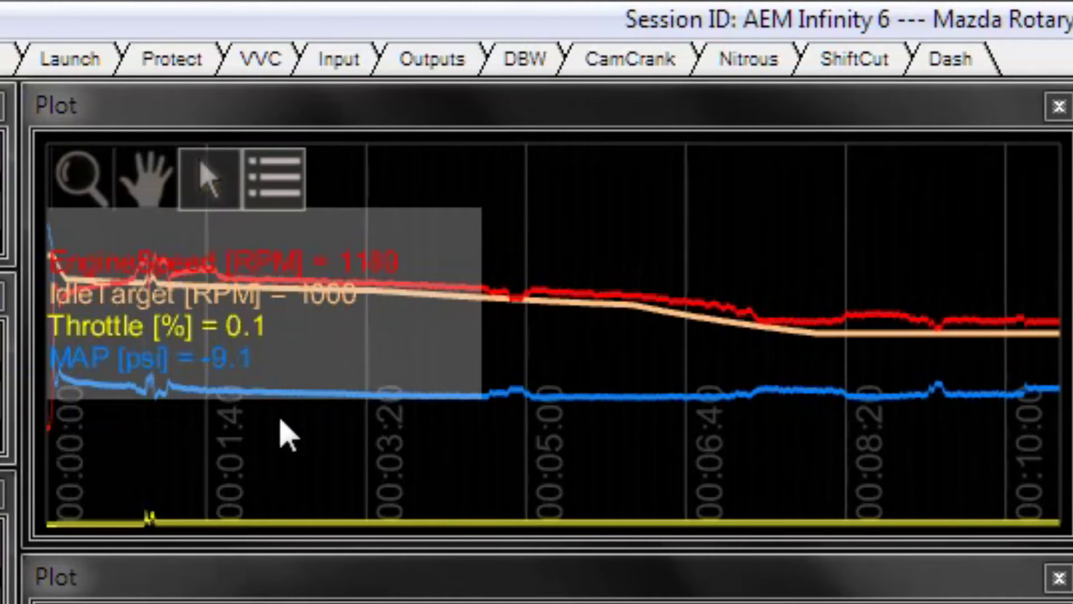
Step: Switch the plot to panning mode and launch the Setup Wizard
left_click(143, 176)
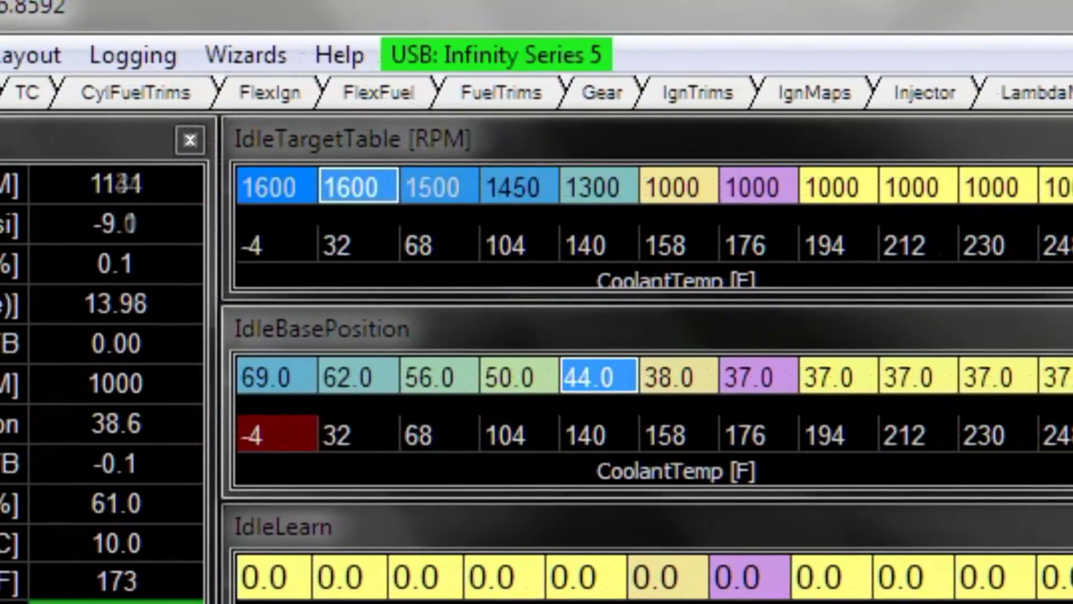
left_click(246, 55)
mouse_move(308, 103)
left_click(564, 103)
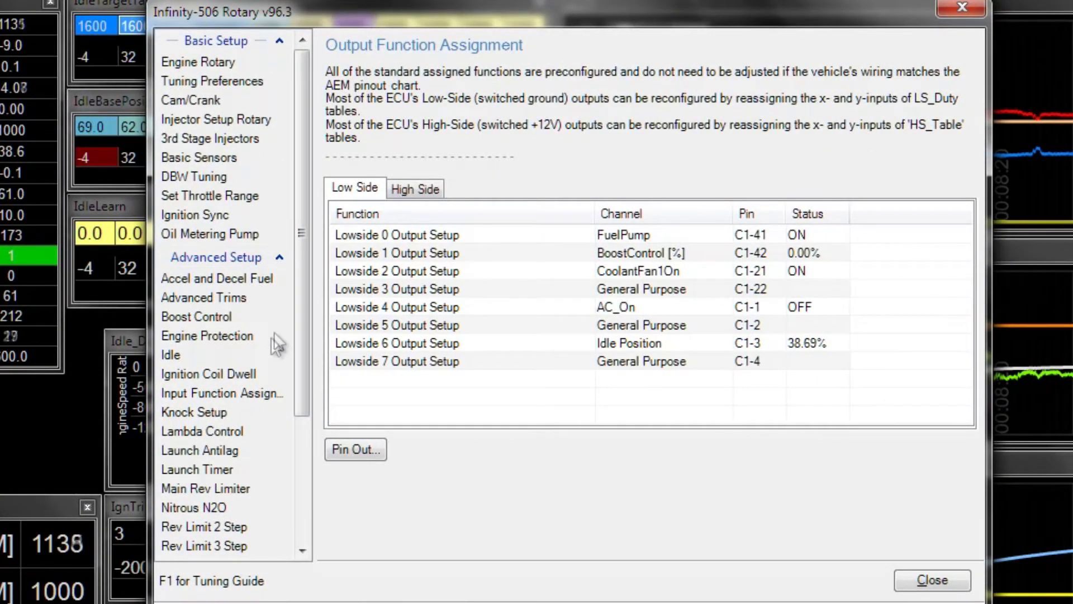
Step: Show the Idle page's trims and offsets down to Idle Coolant Fan Offset 1.5
left_click(251, 355)
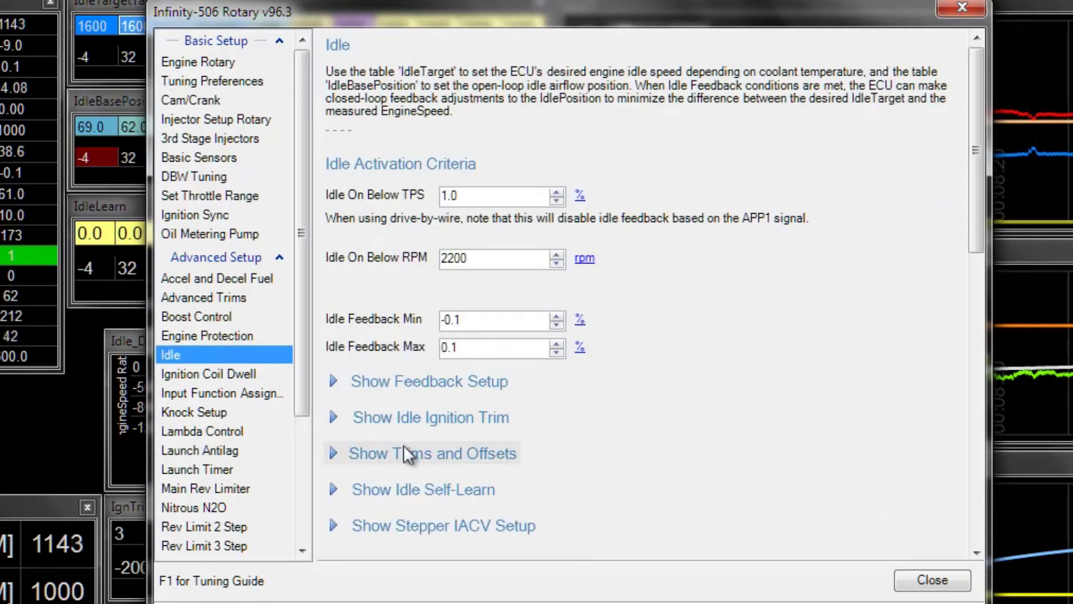
left_click(403, 446)
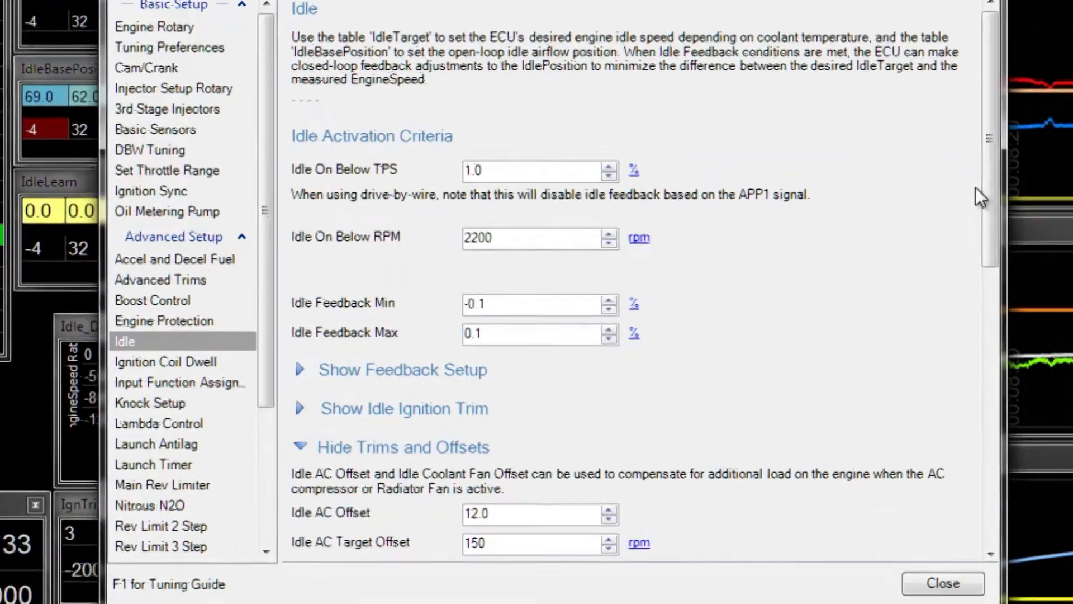
scroll(956, 231, "down", 3)
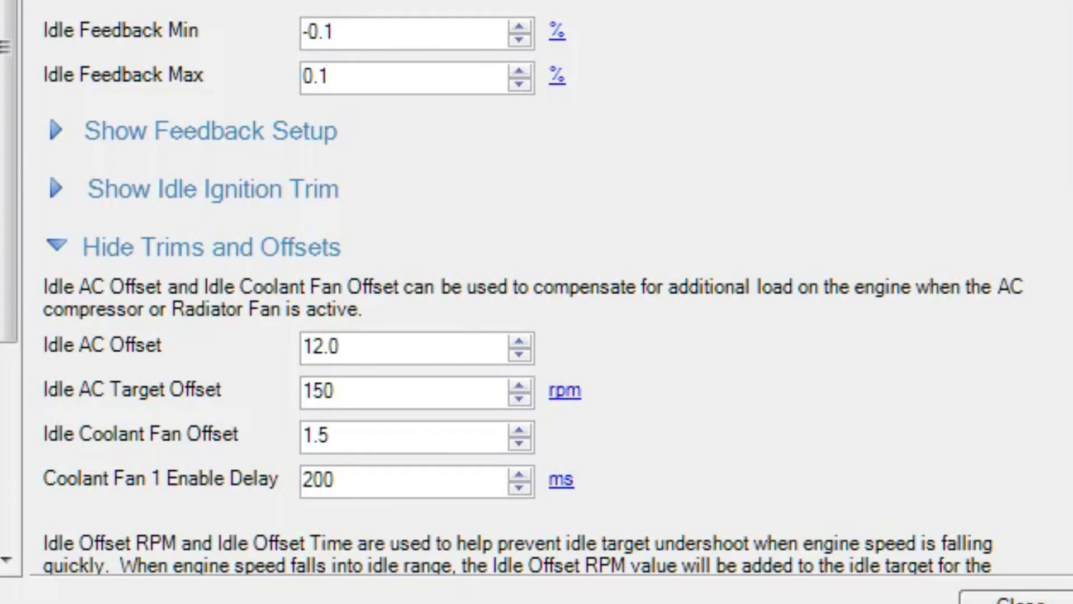
scroll(537, 302, "down", 1)
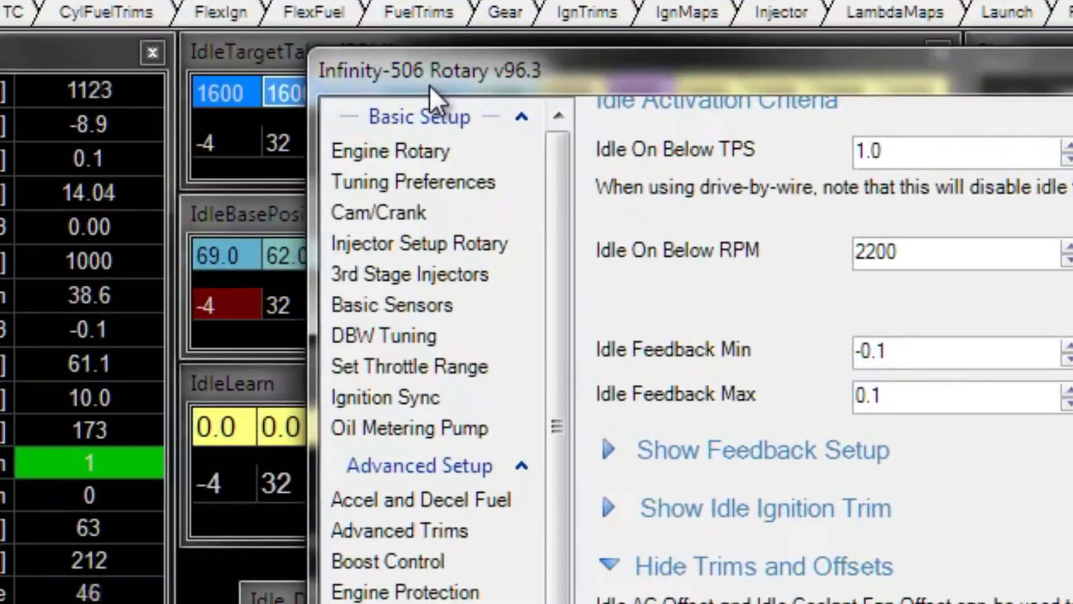
Step: Move the setup window aside to view the tables, then put it back in place
left_click_drag(562, 122, 833, 83)
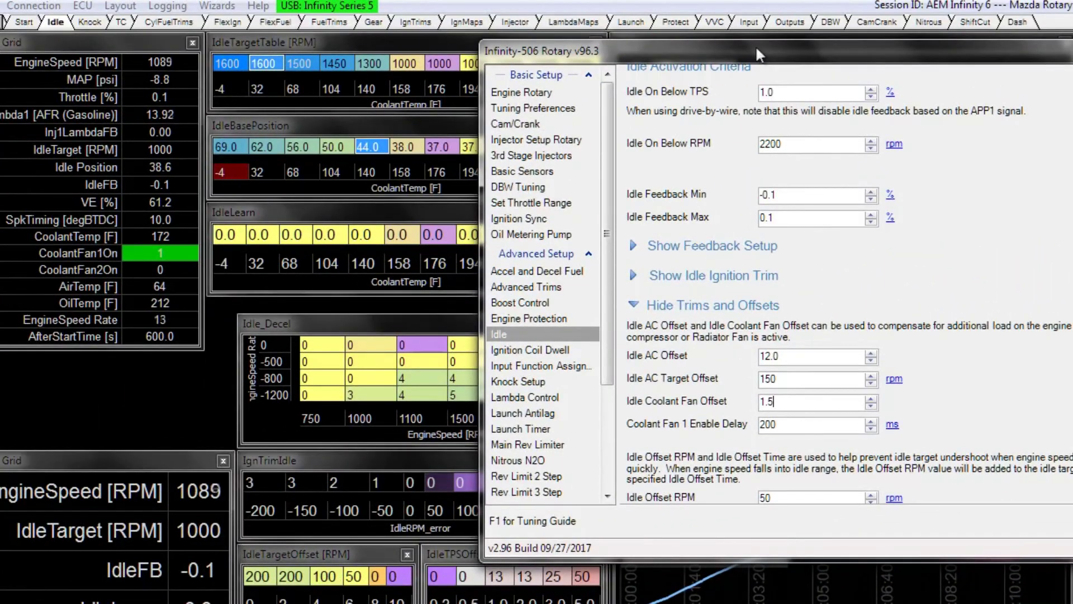
left_click_drag(757, 49, 616, 39)
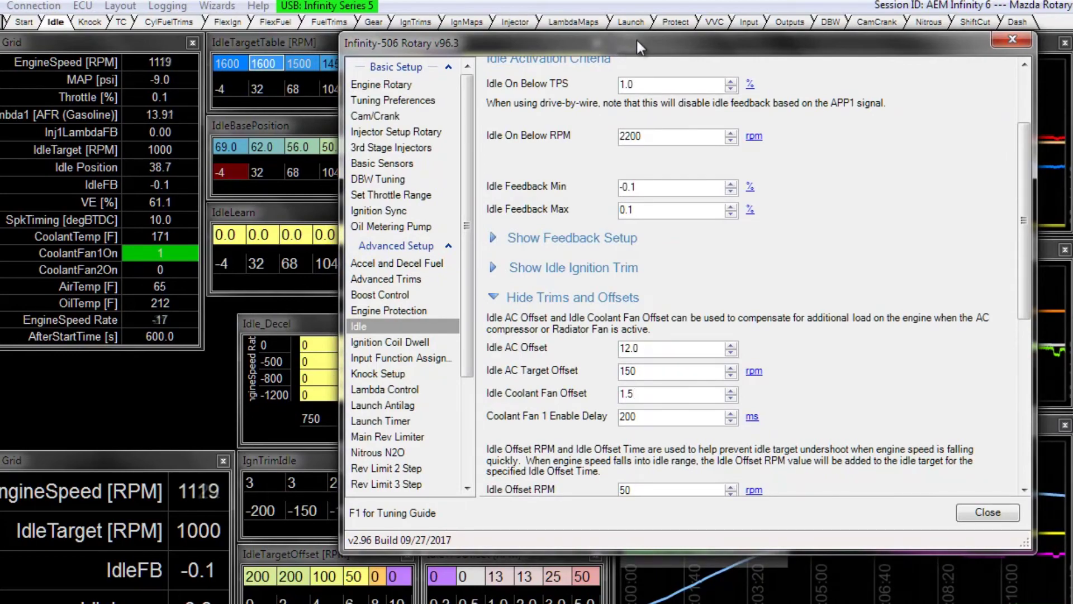
left_click_drag(636, 40, 630, 55)
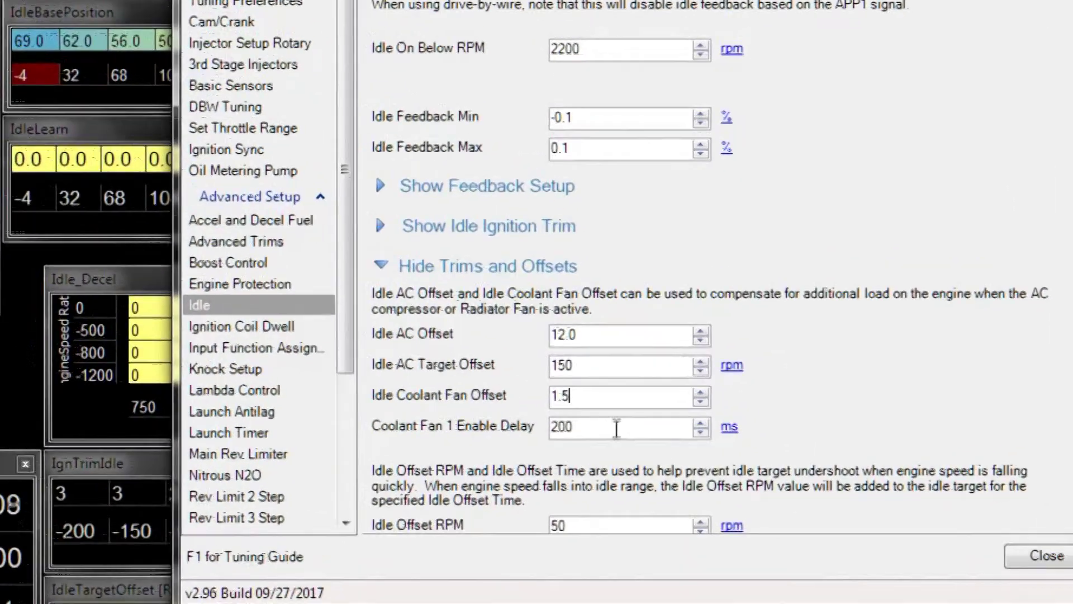
Step: Check Coolant Fan 1 Enable Delay stays at 200, then go to Output Function Assignment
double_click(661, 433)
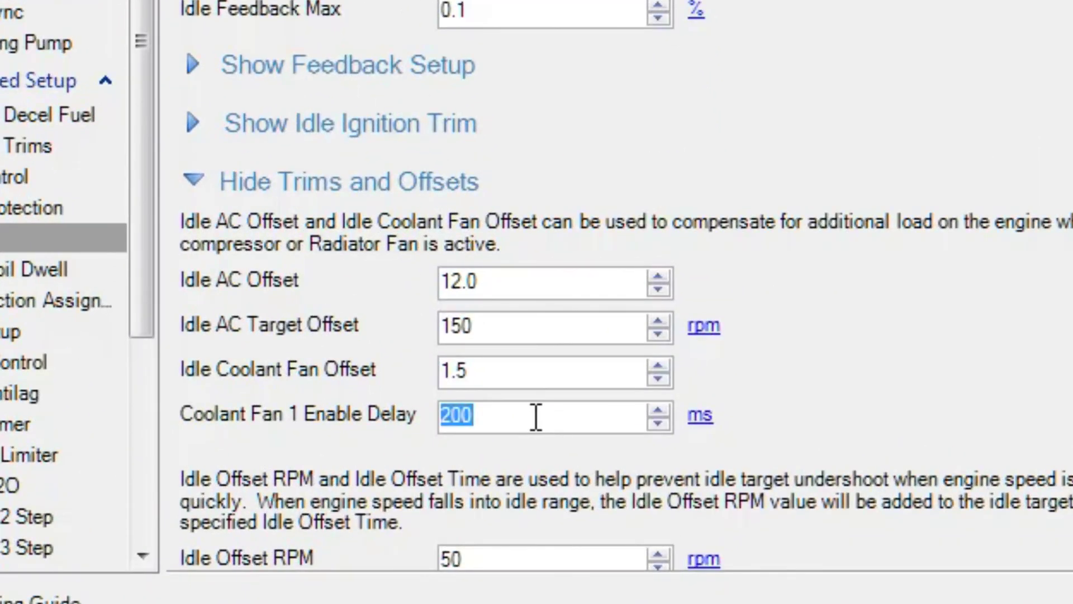
left_click(536, 419)
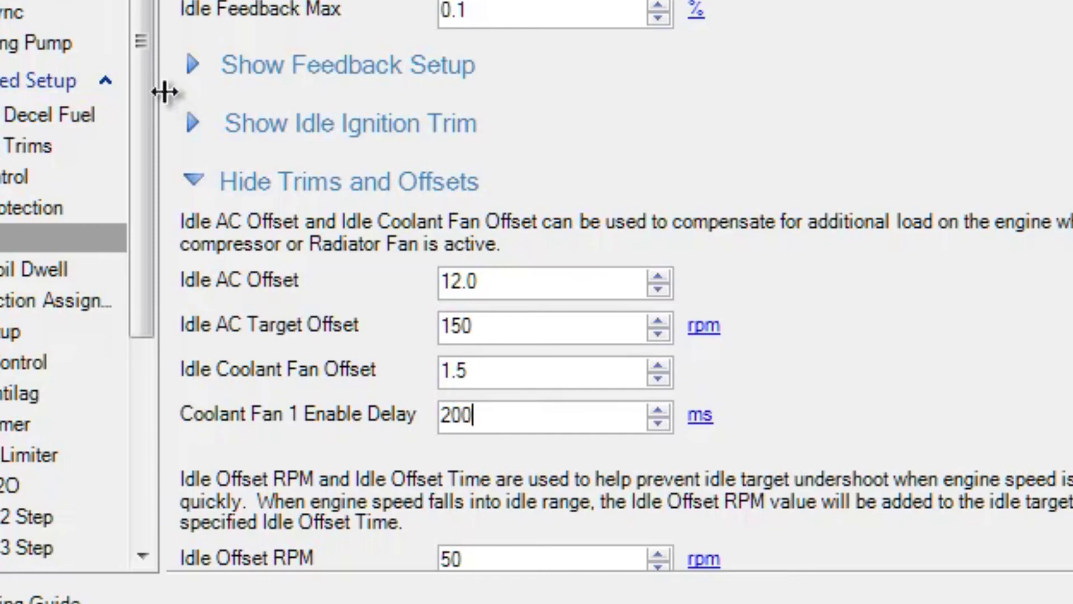
left_click_drag(149, 82, 237, 440)
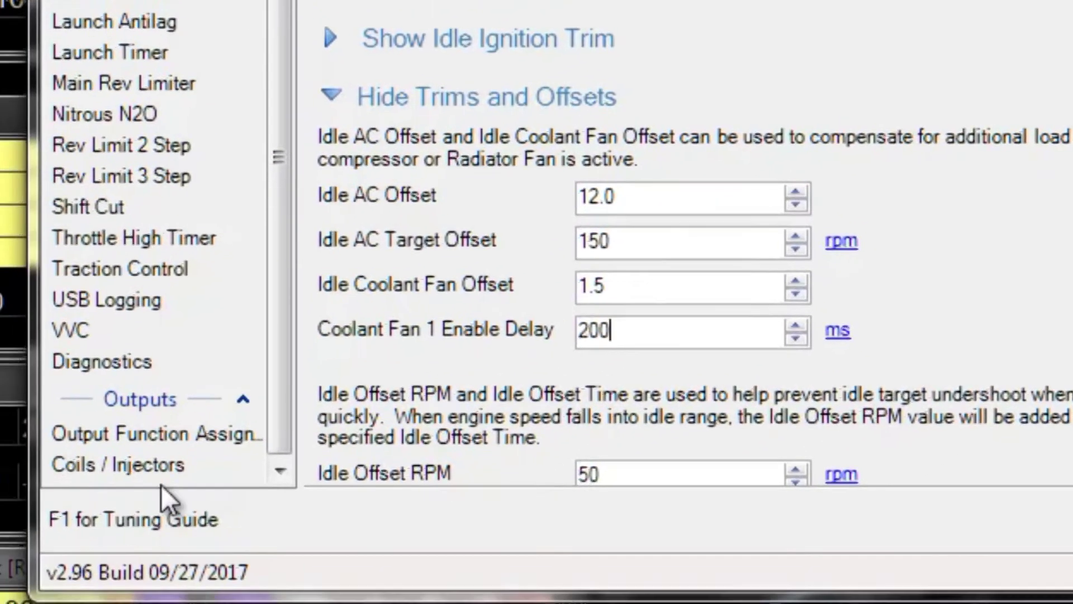
left_click(148, 433)
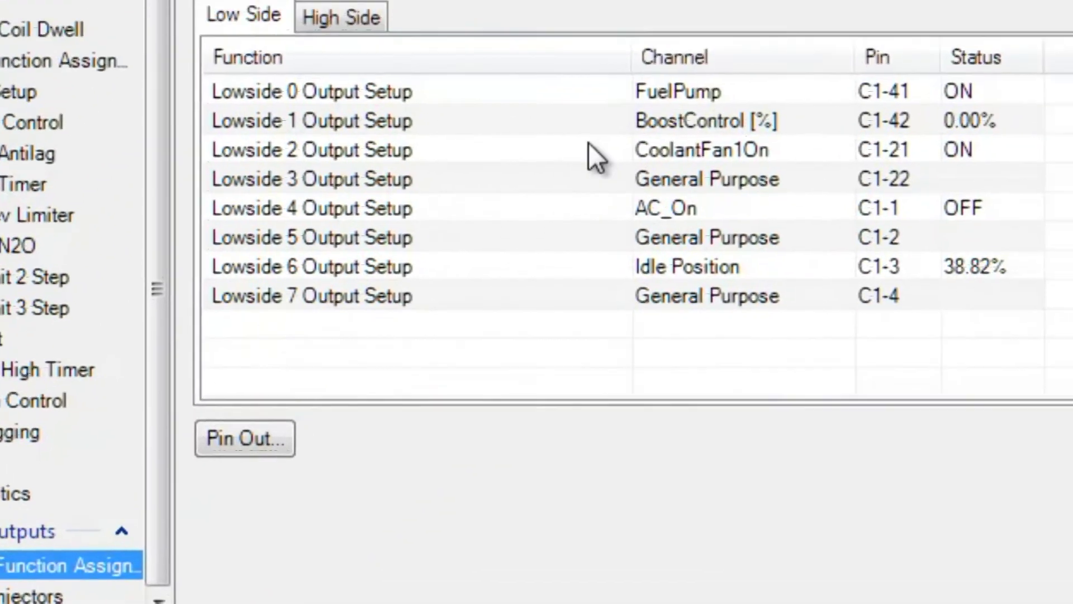
Step: Change Lowside 2 Coolant Fan 1 On Temp from 160.95 to 180.95 °F and close both windows
left_click(445, 263)
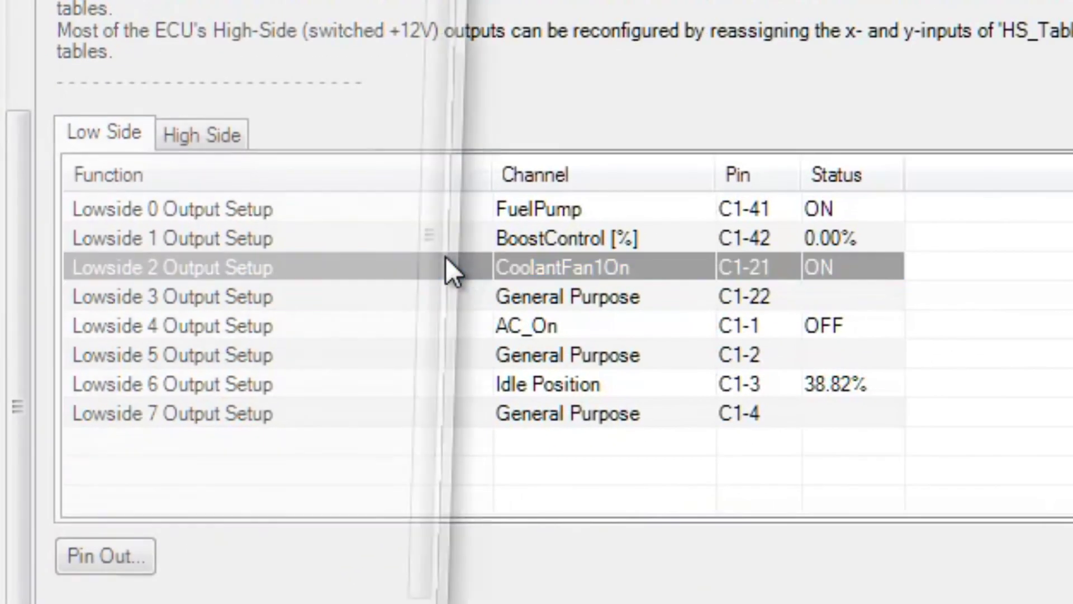
double_click(447, 262)
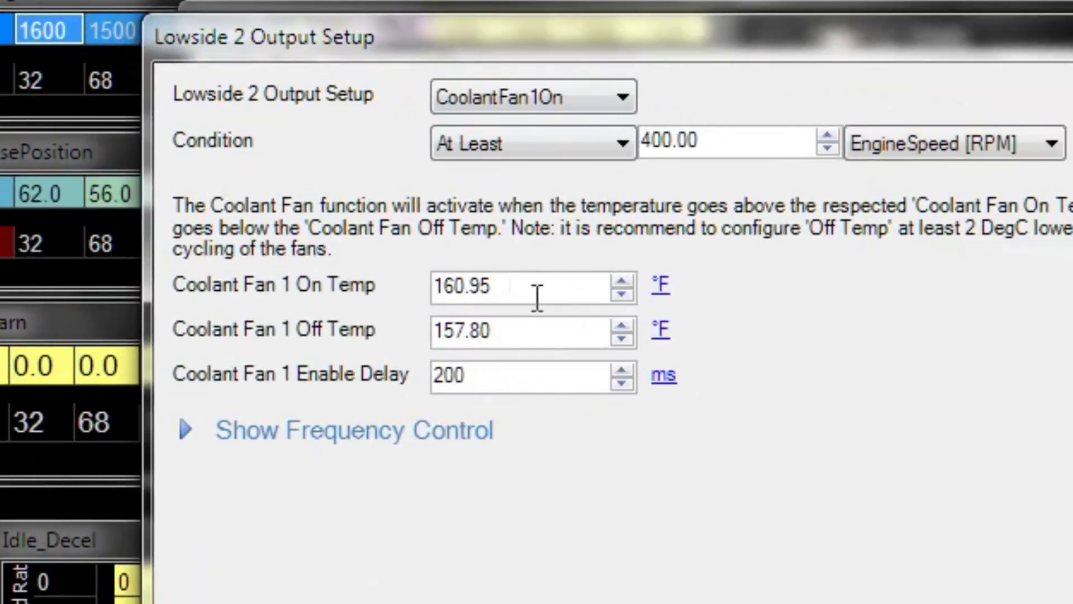
key("BackSpace")
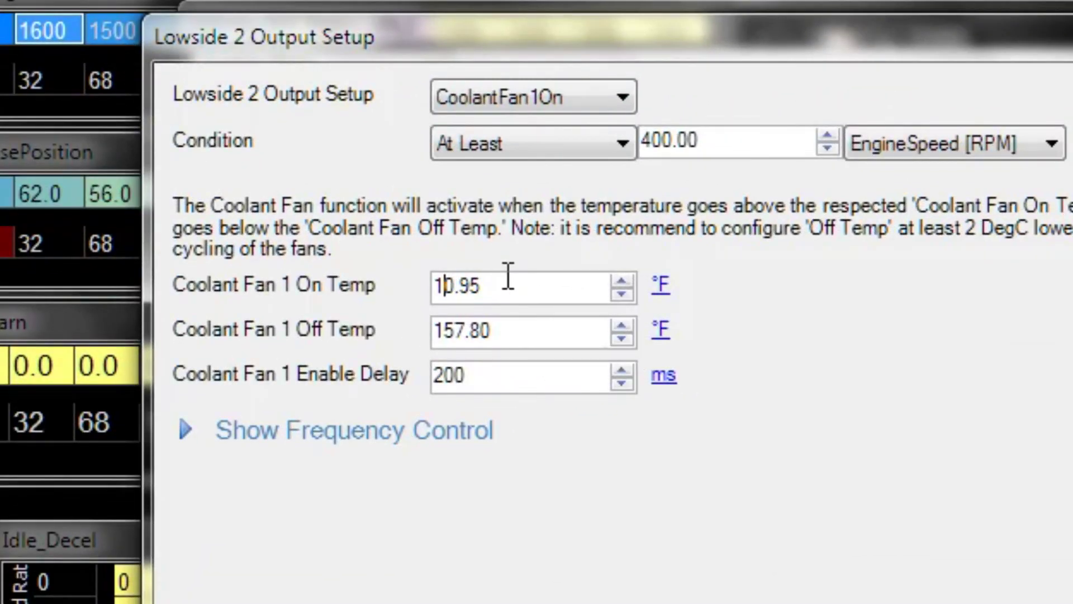
type("8")
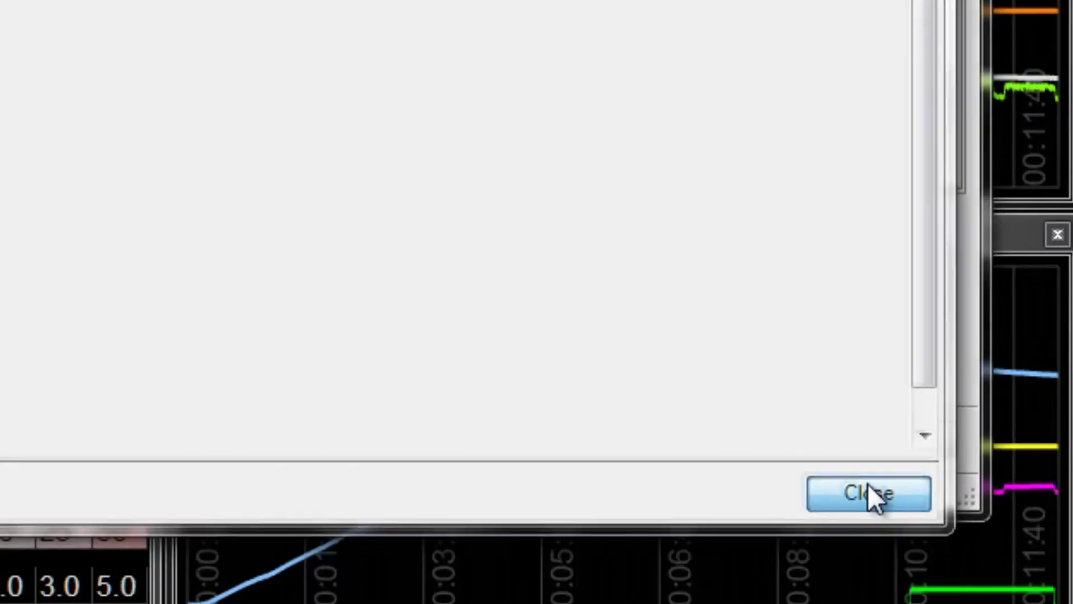
left_click(869, 494)
left_click(871, 441)
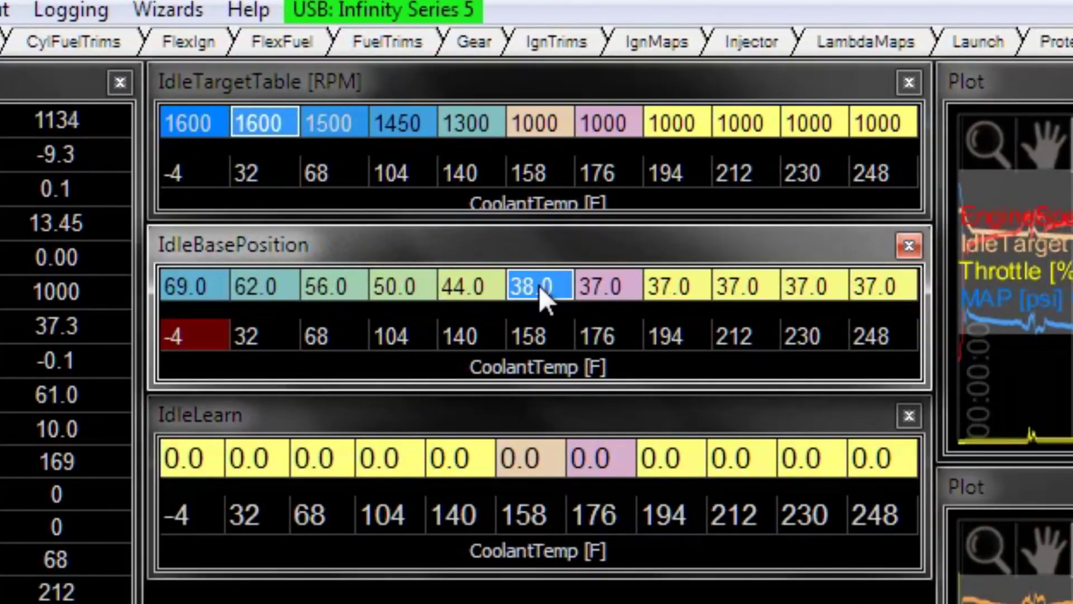
Step: Decrement the five IdleBasePosition cells from 176 to 248 °F from 37.0 to 36.0
key("Right")
key("shift+Right")
key("shift+Right")
key("shift+Right")
key("shift+Right")
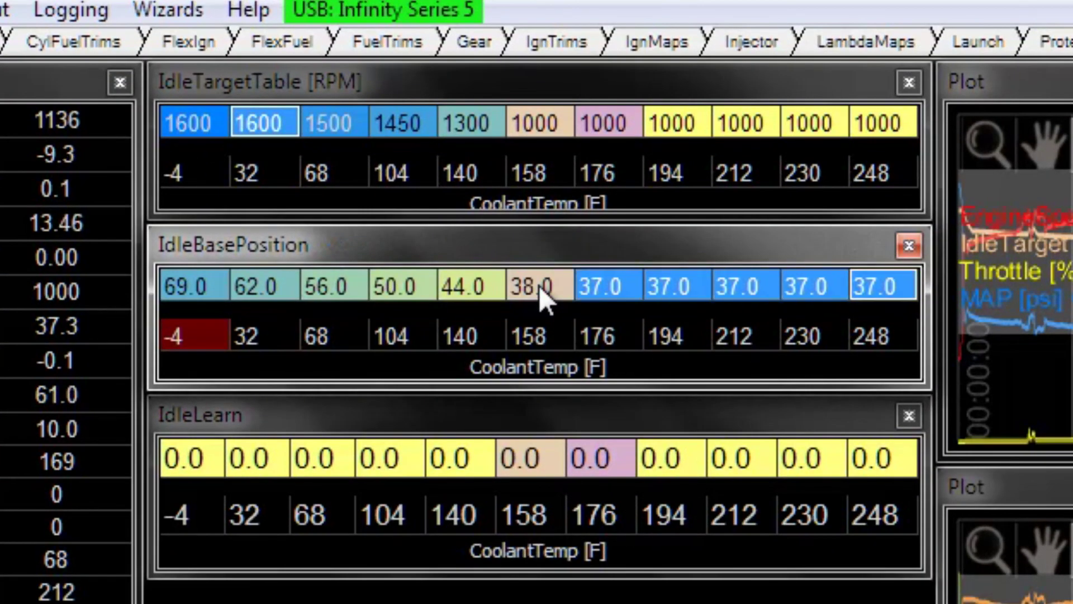
key("minus")
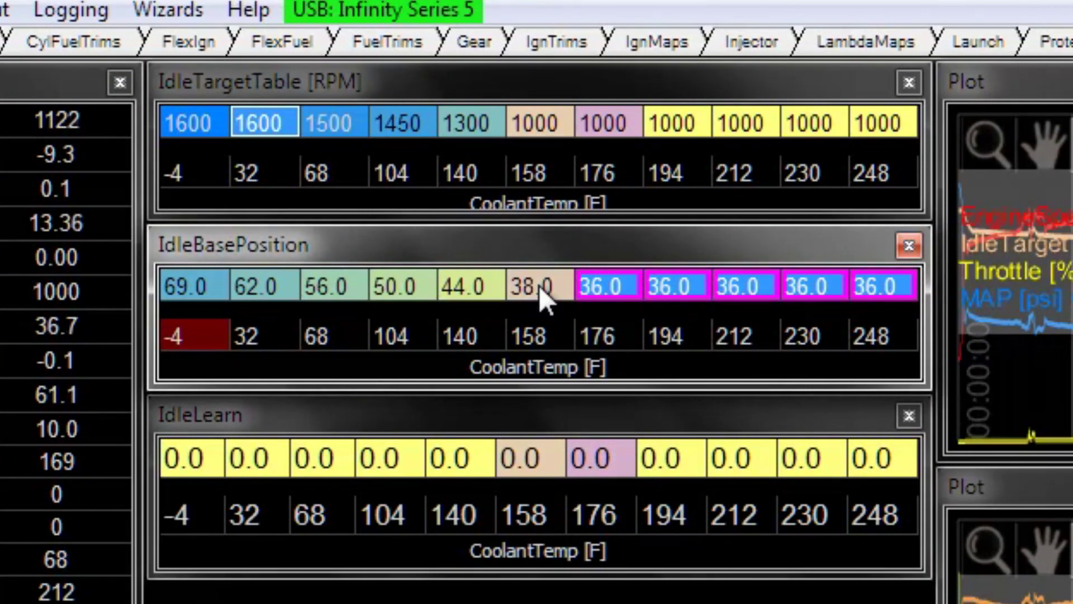